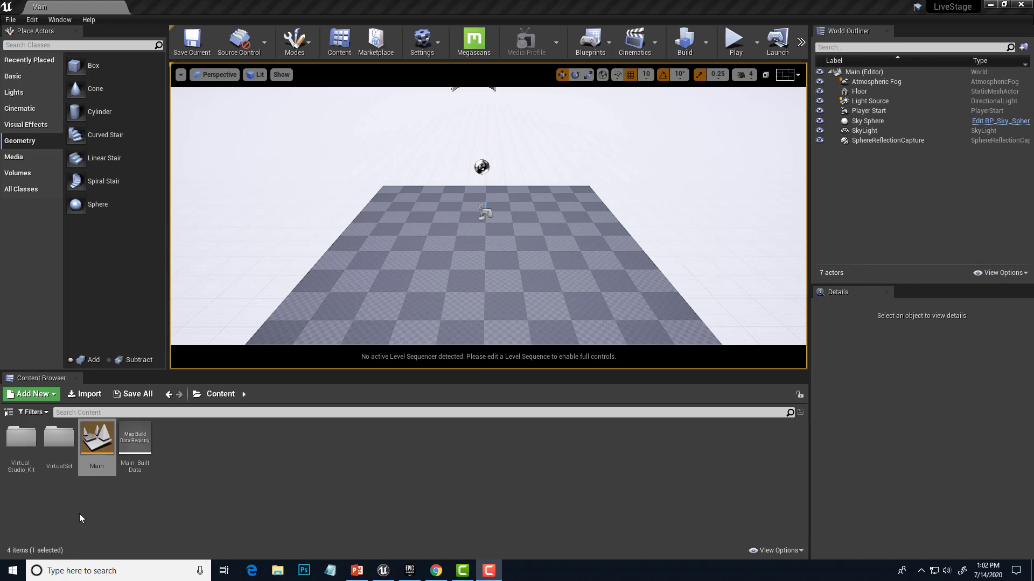
Step: Open the Virtual_Studio_Kit content folder and examine the assets in its IES and Textures subfolders
left_click(21, 446)
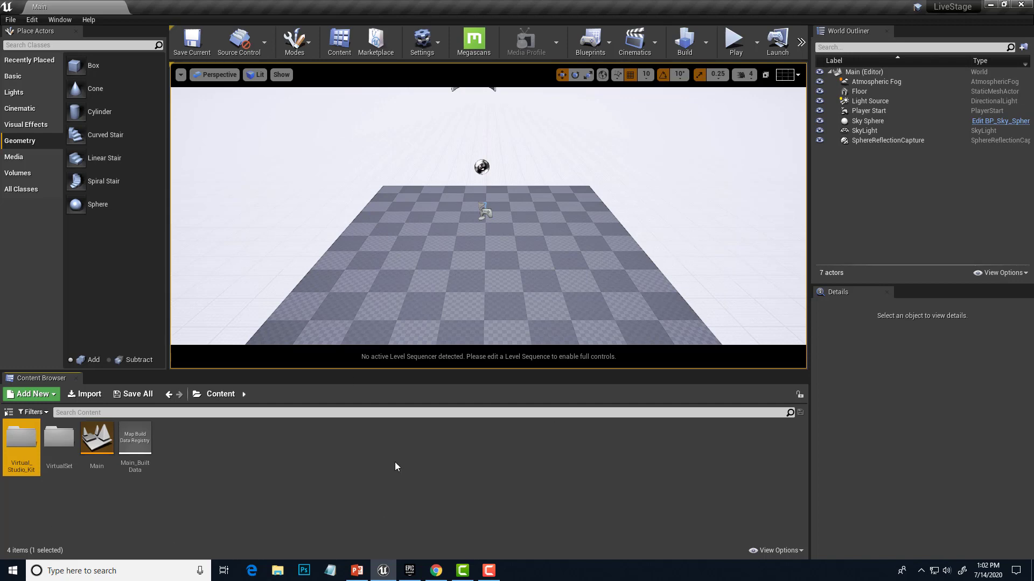
double_click(22, 446)
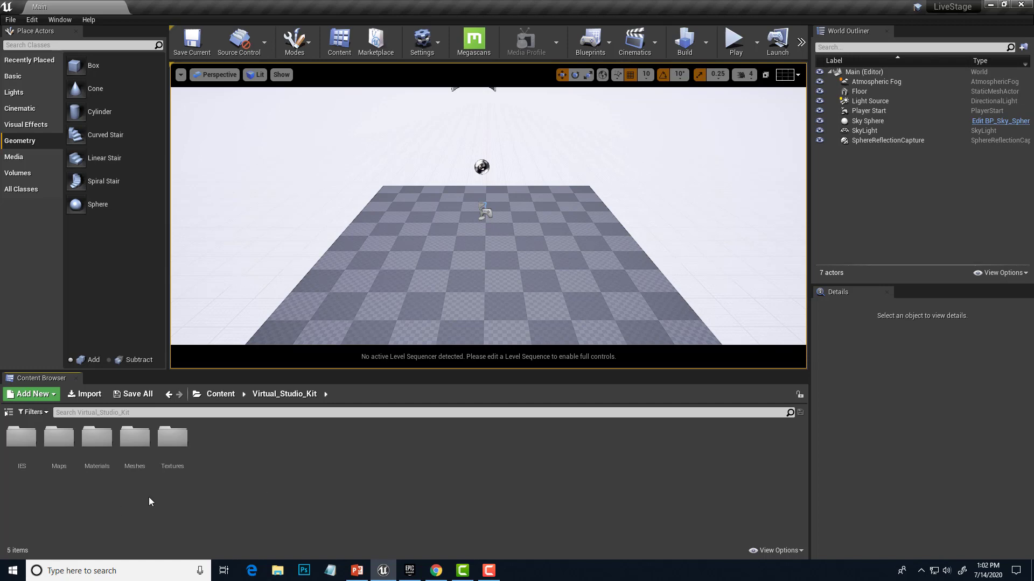
double_click(16, 437)
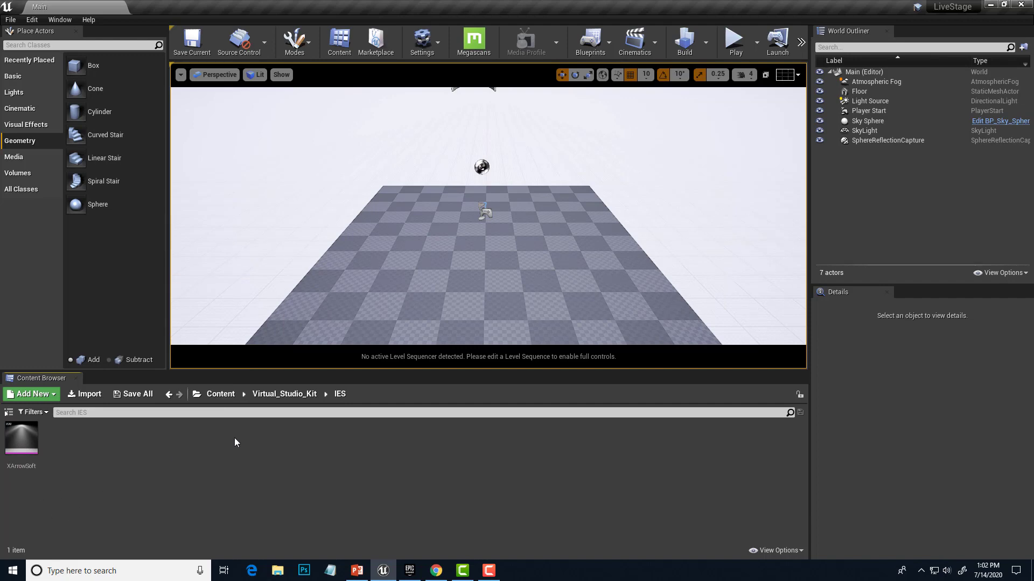
left_click(284, 394)
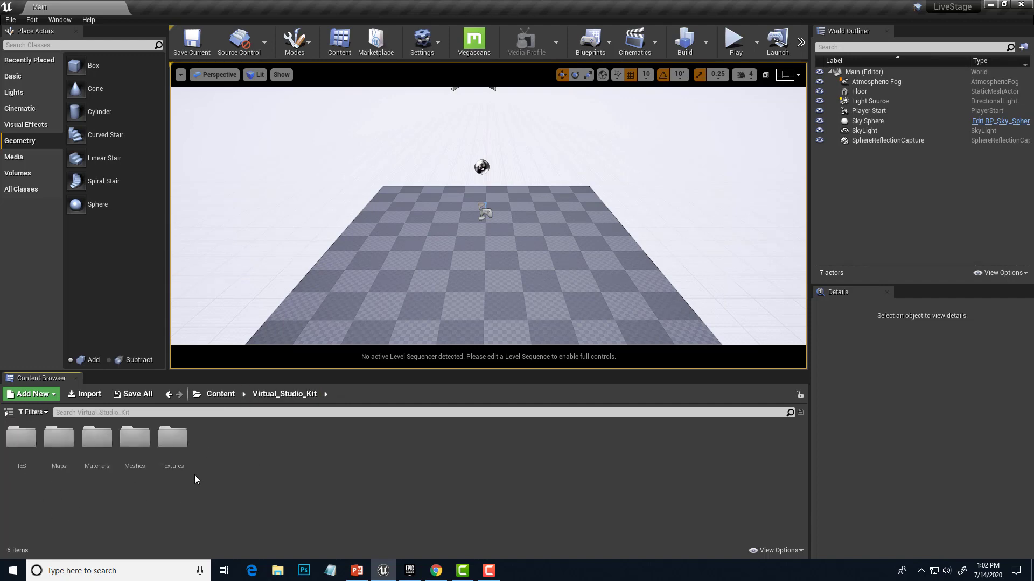
double_click(176, 441)
scroll(290, 472, "down", 2)
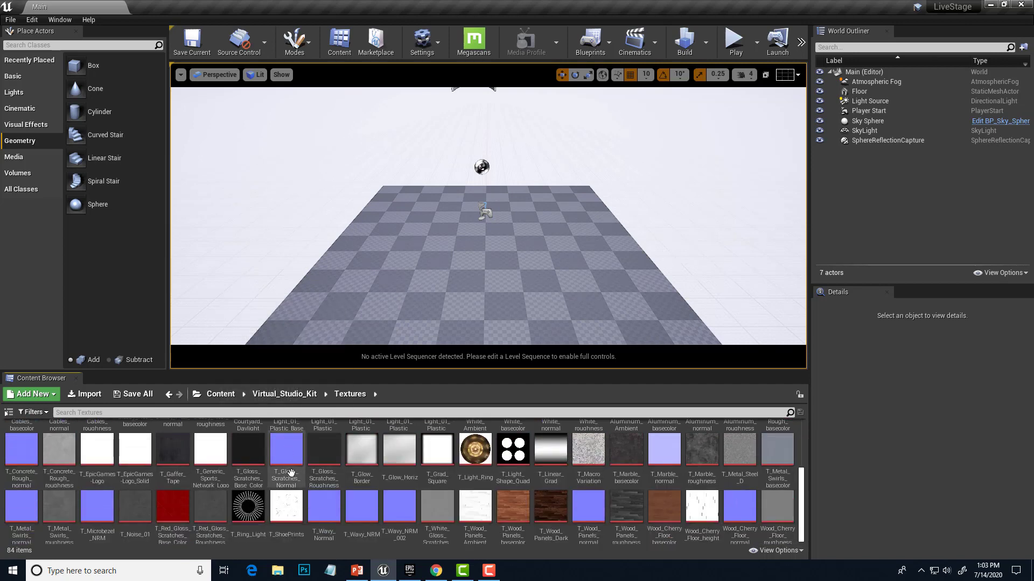
scroll(291, 472, "up", 3)
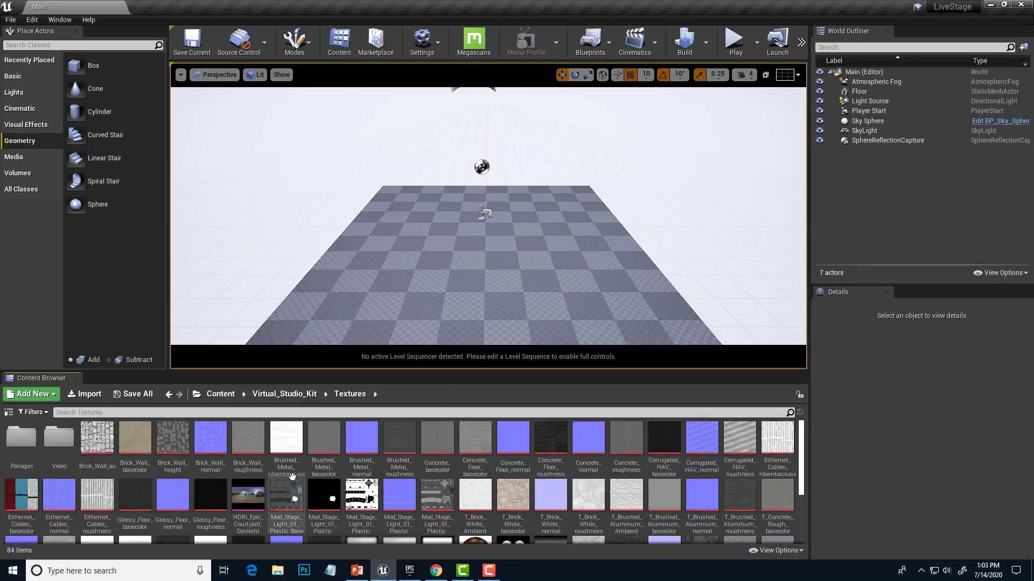
left_click(291, 393)
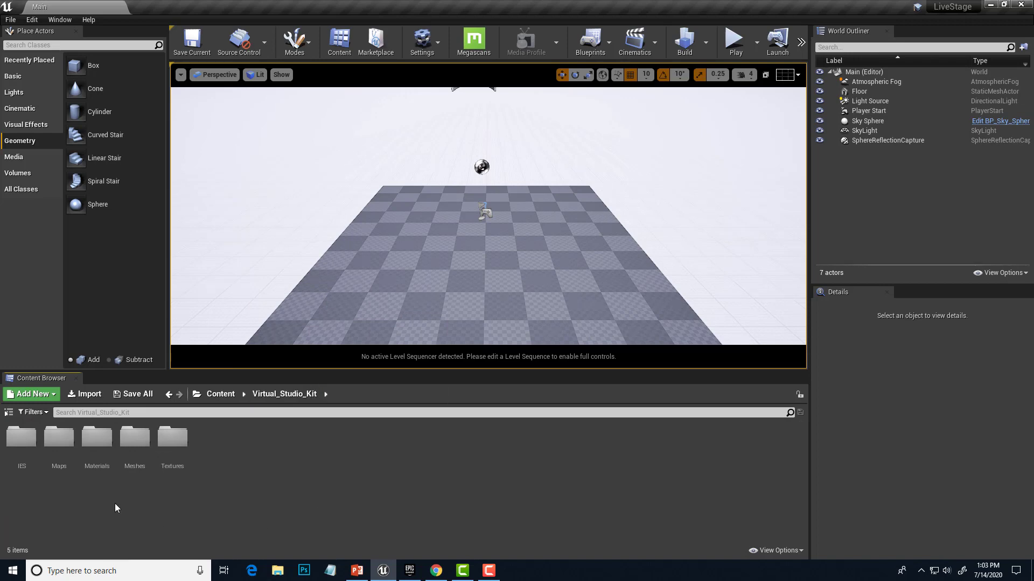
Step: Examine the kit's Materials folder, including M_Basic_Wall, M_Substance_Master and the Concrete and Glossy subfolders
double_click(98, 441)
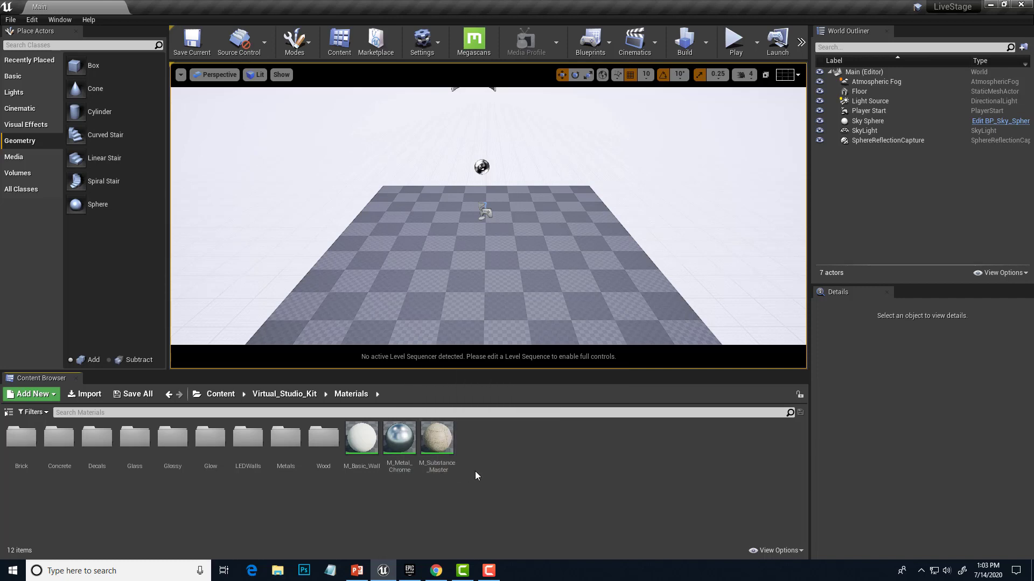
left_click(363, 454)
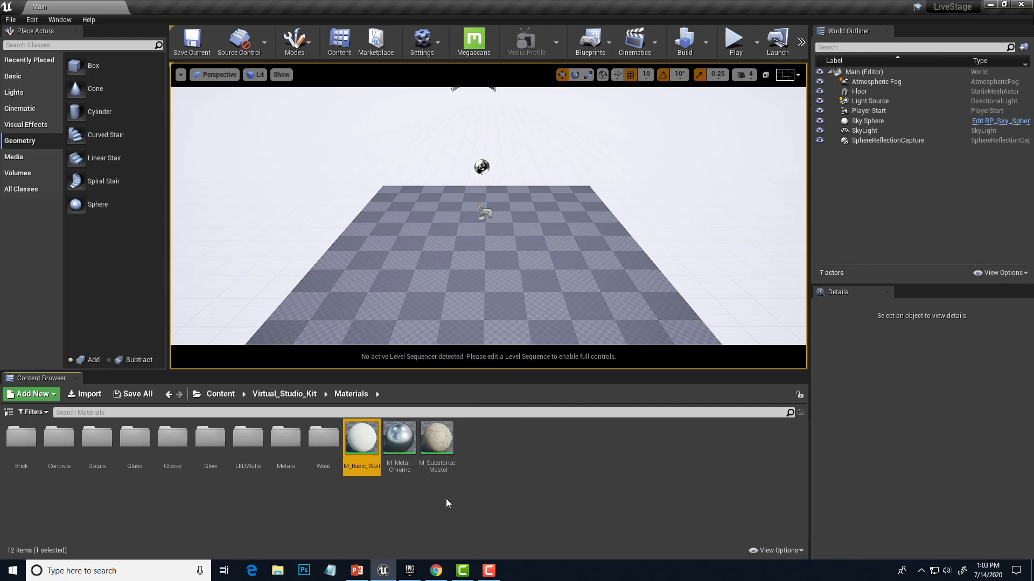
left_click(439, 439)
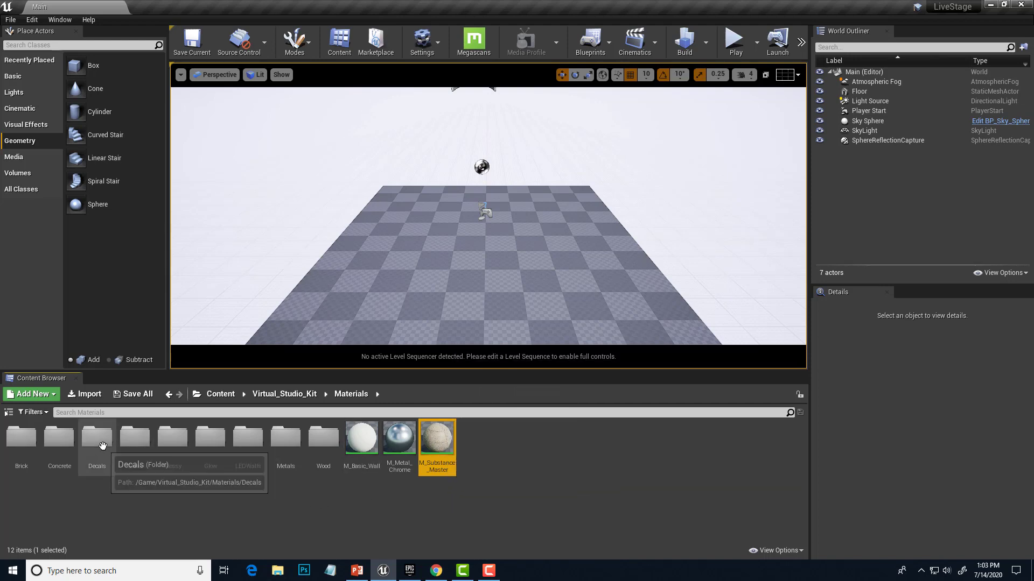
double_click(60, 437)
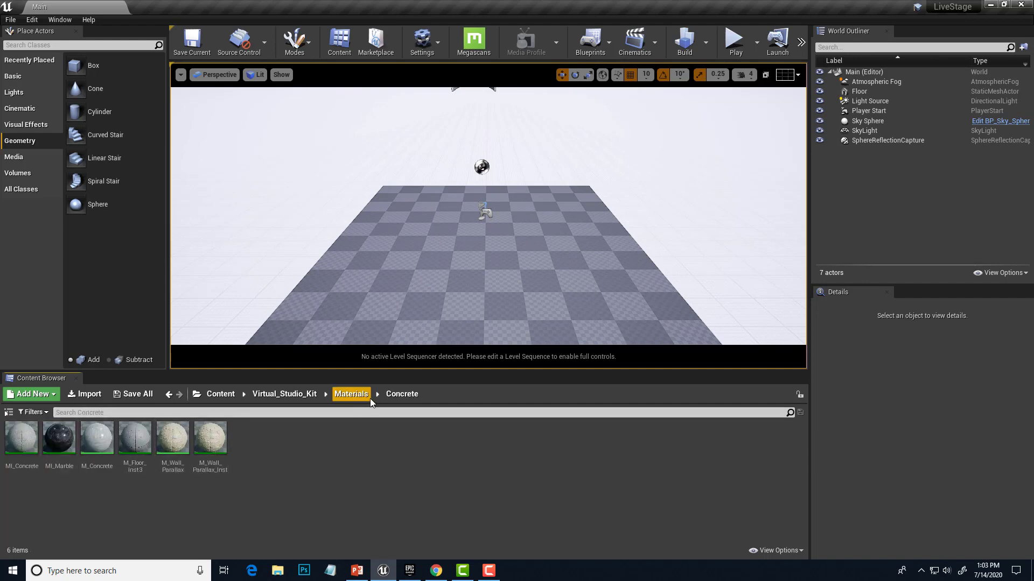
left_click(353, 394)
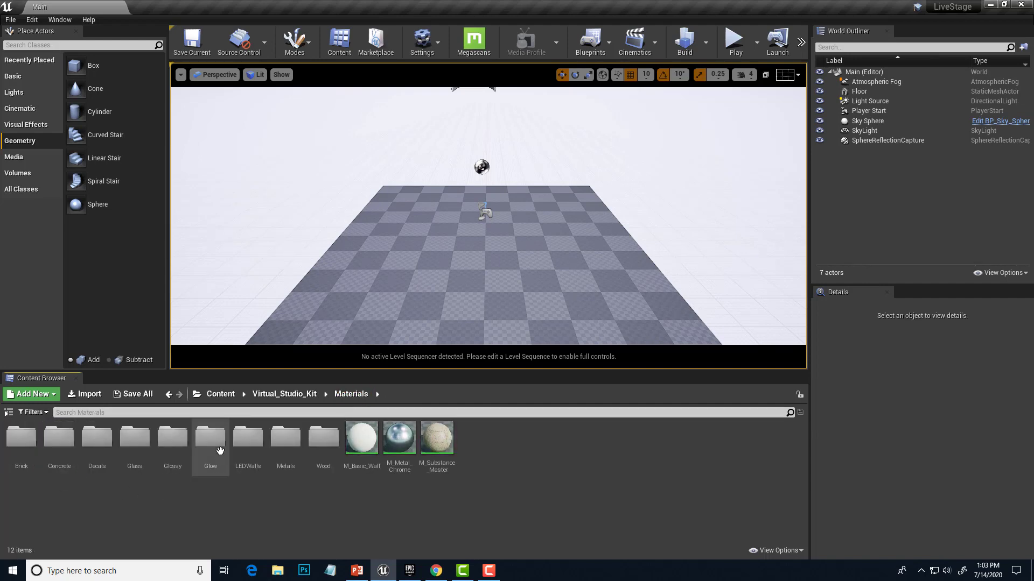
double_click(172, 437)
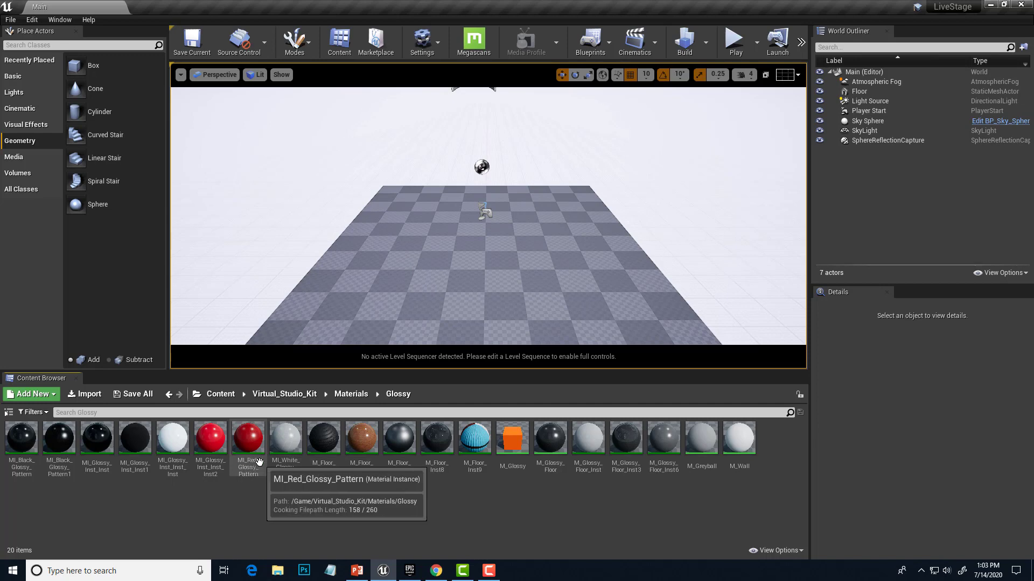
left_click(351, 397)
left_click(263, 395)
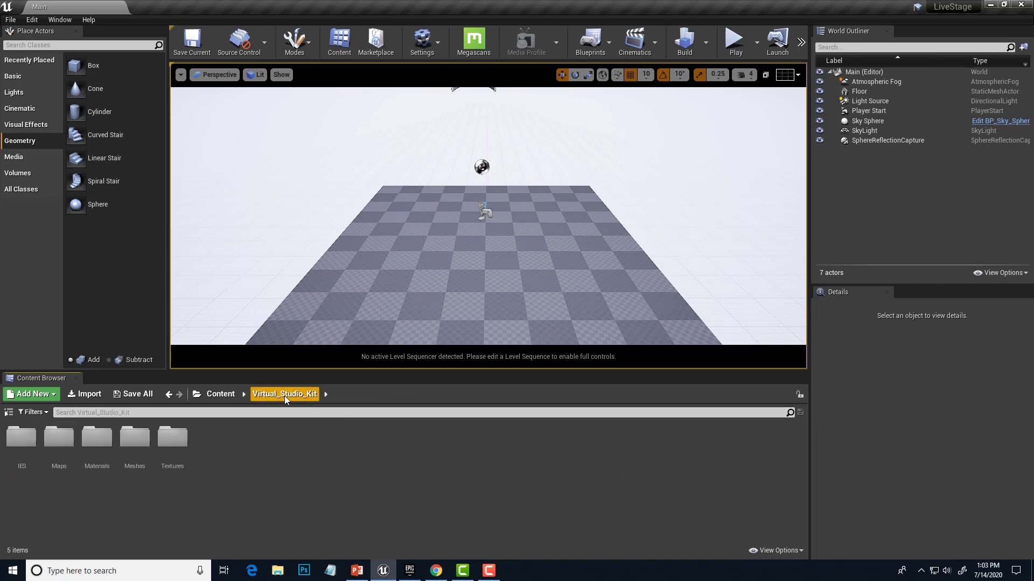
Step: Open the plain SM_ModularKit_01_Floor_20x20 mesh from the kit's Meshes/Floors folder and inspect its wooden slab from several angles
double_click(140, 446)
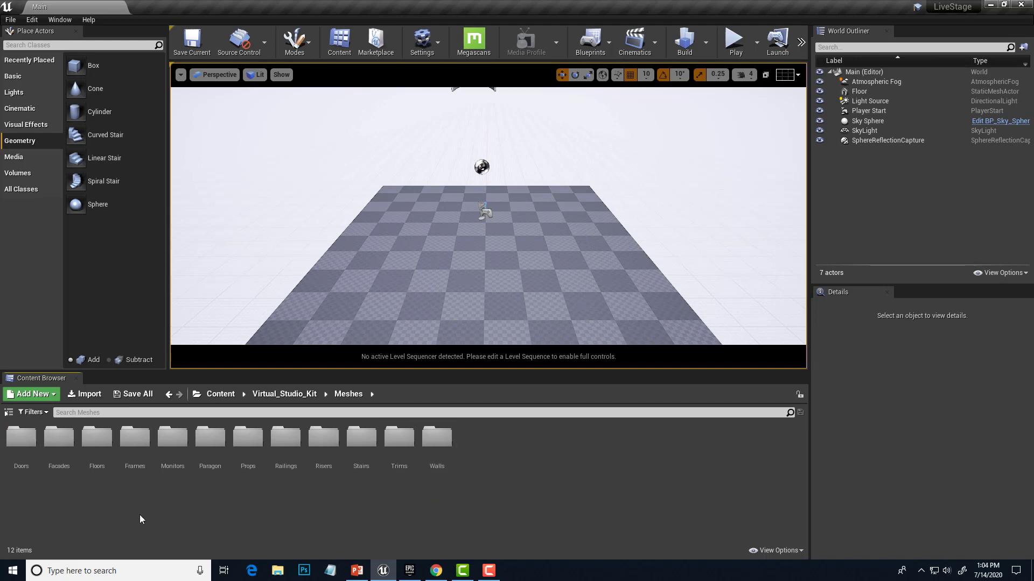
double_click(97, 437)
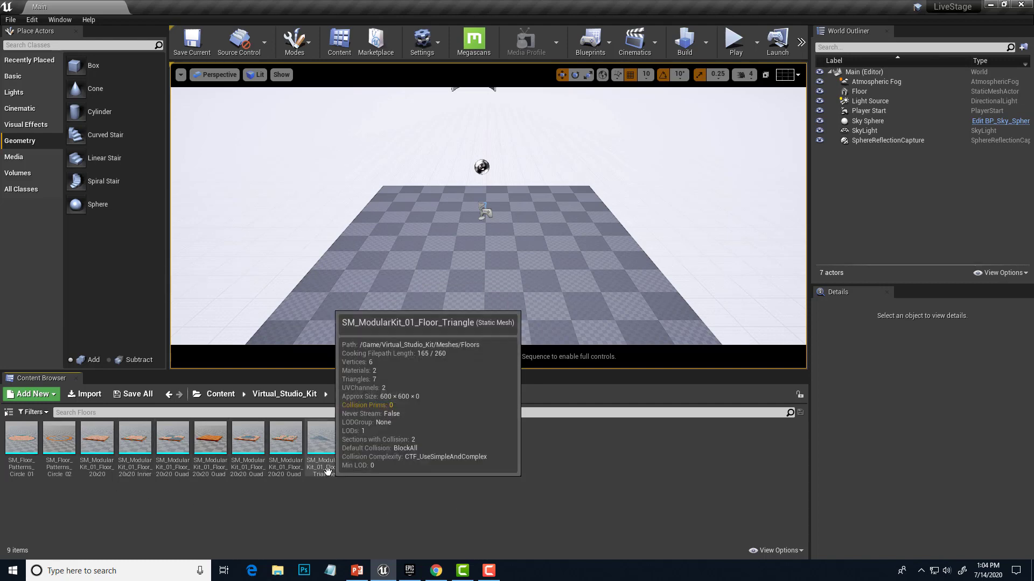
double_click(100, 445)
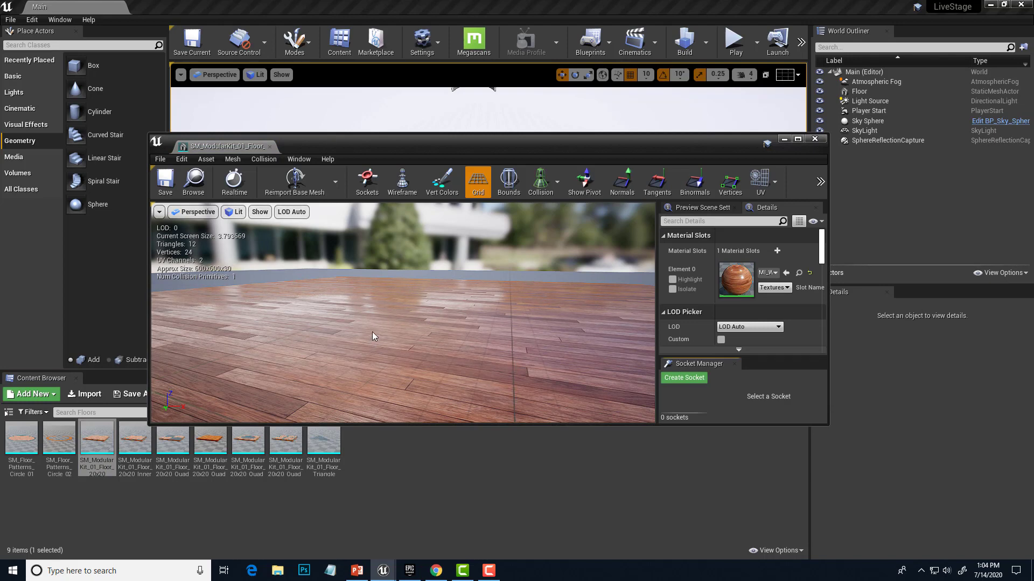
scroll(373, 331, "down", 5)
scroll(372, 332, "up", 4)
scroll(373, 332, "down", 5)
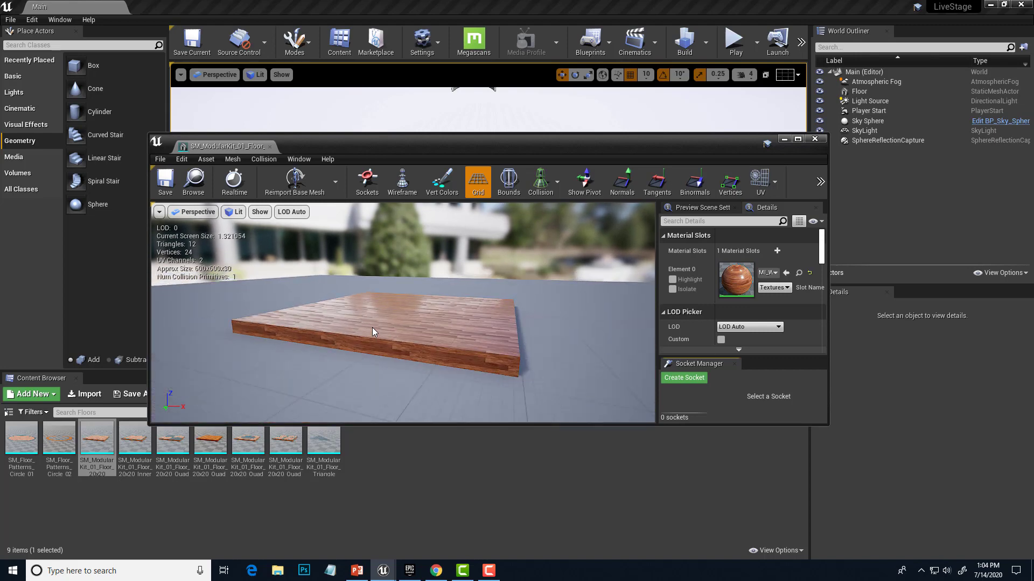
left_click_drag(345, 306, 261, 309)
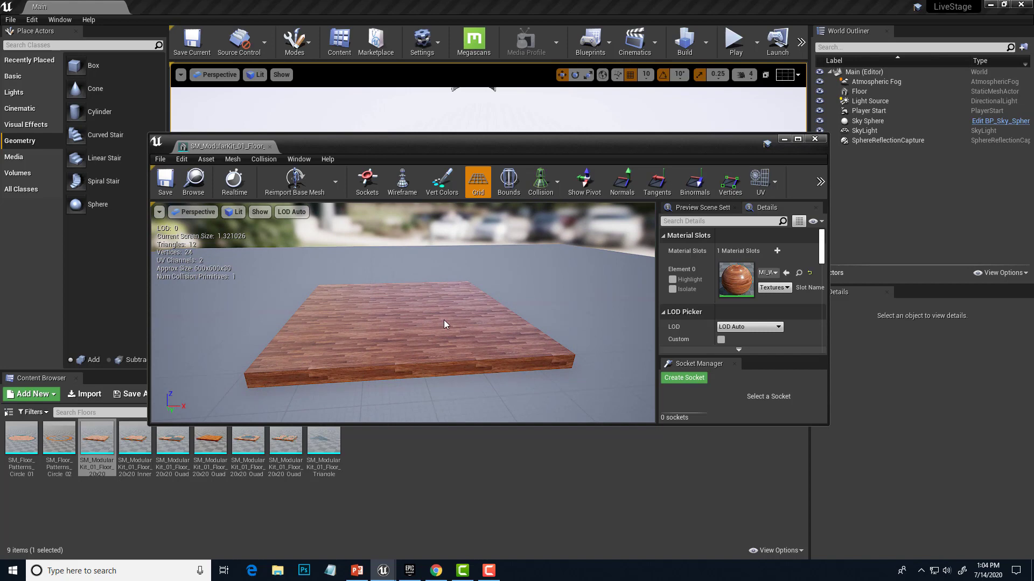
left_click_drag(443, 319, 415, 302)
right_click_drag(444, 319, 469, 320)
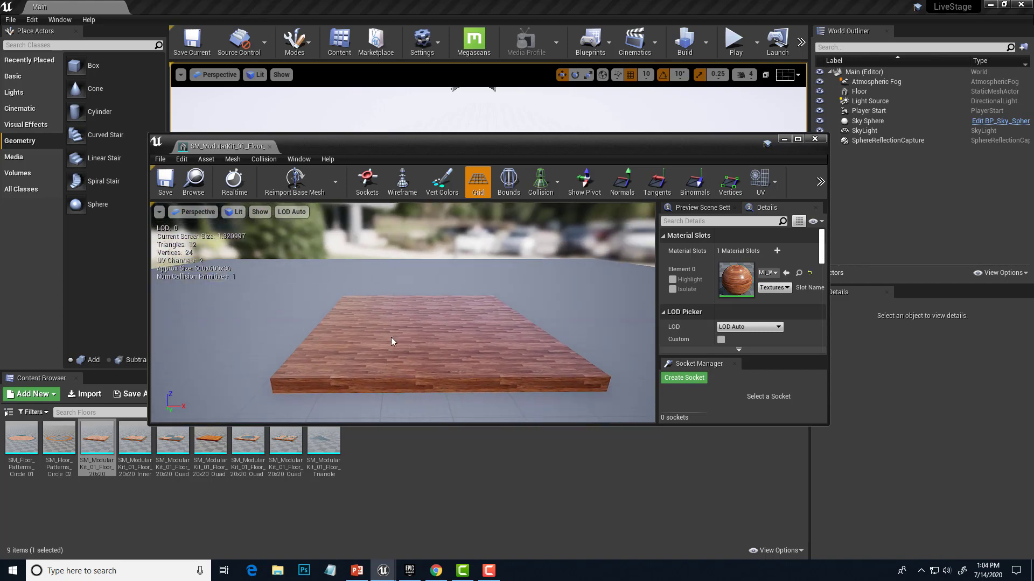
left_click_drag(389, 337, 370, 312)
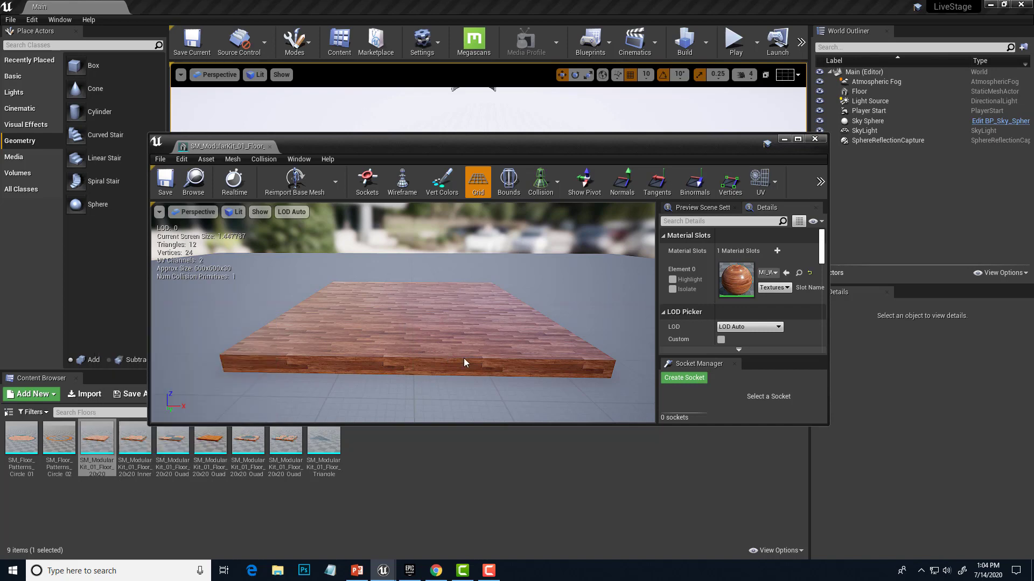
left_click_drag(405, 332, 406, 332)
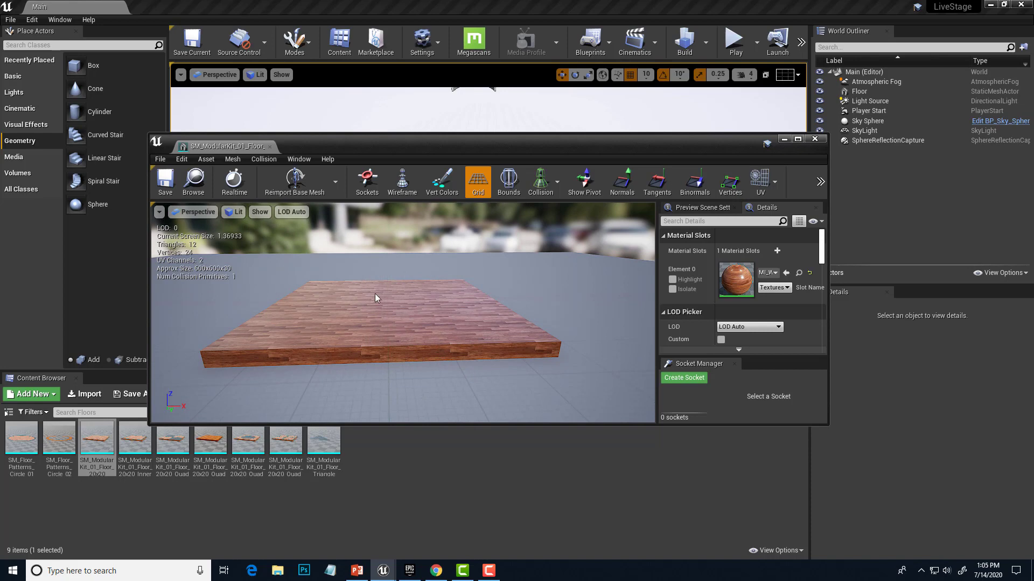
Step: Inspect the first 20x20 Quad floor mesh with two material slots, close the mesh editor and return to the Meshes folder
left_click(178, 446)
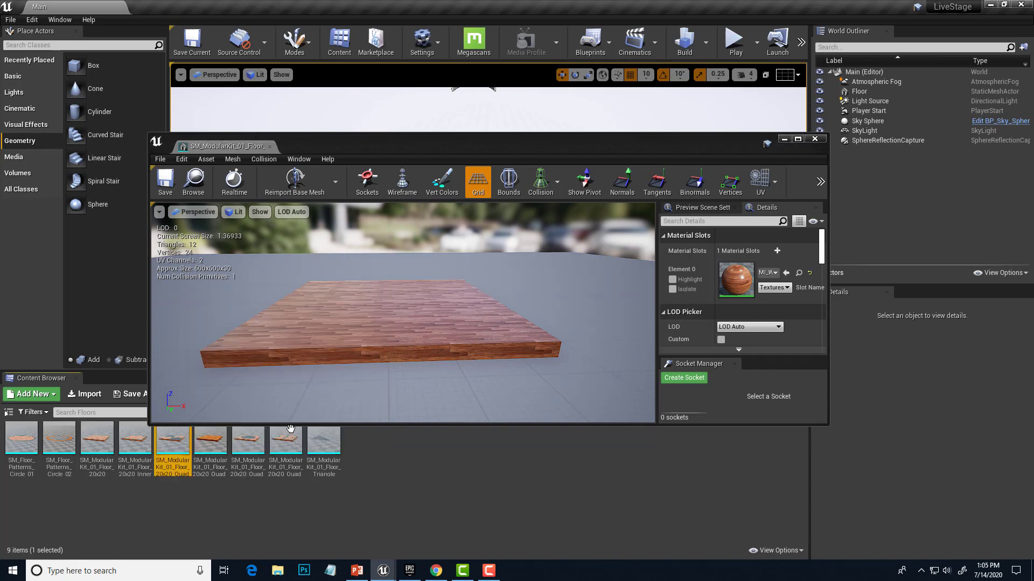
left_click_drag(372, 332, 371, 332)
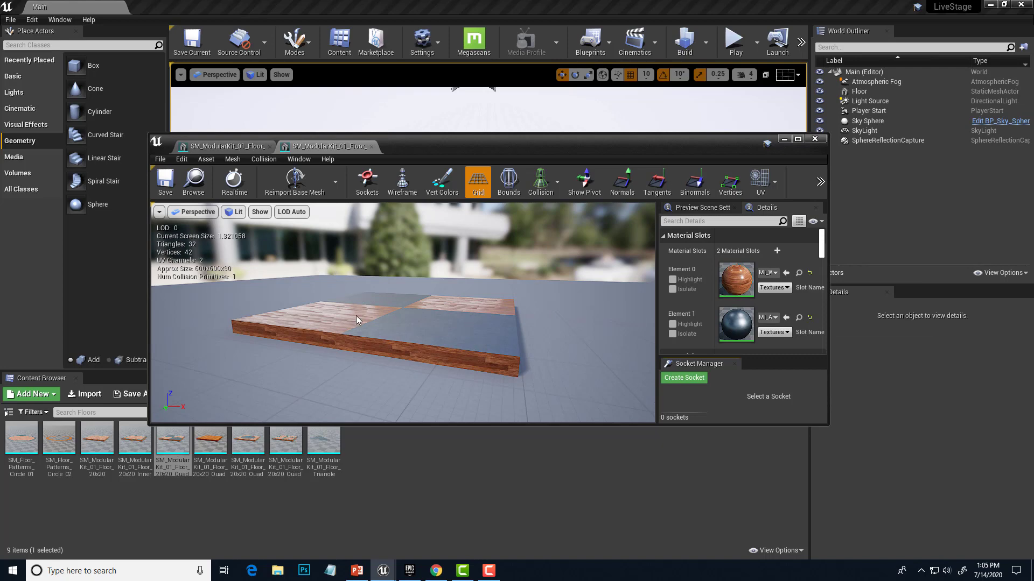
mouse_move(179, 455)
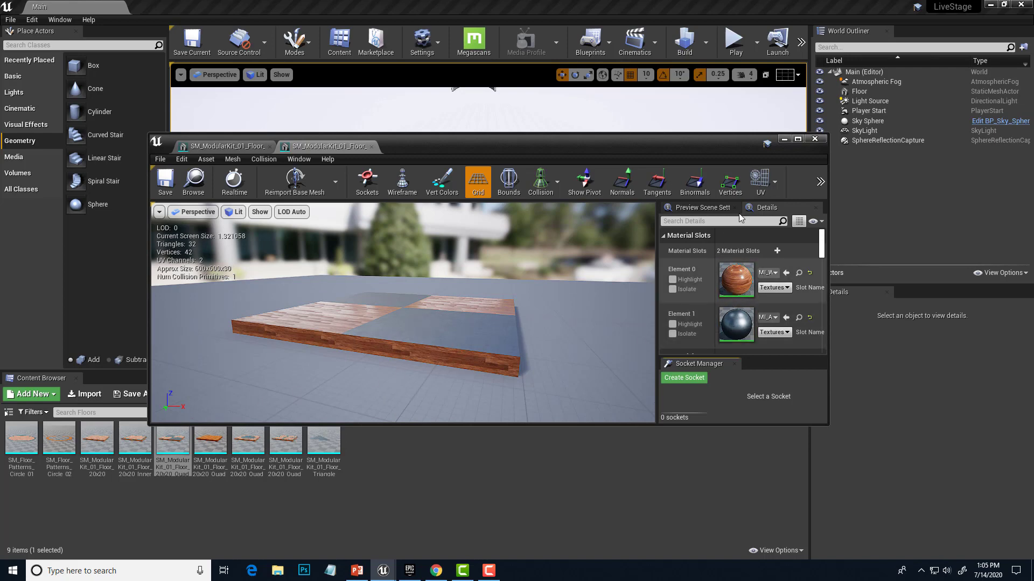
left_click(814, 139)
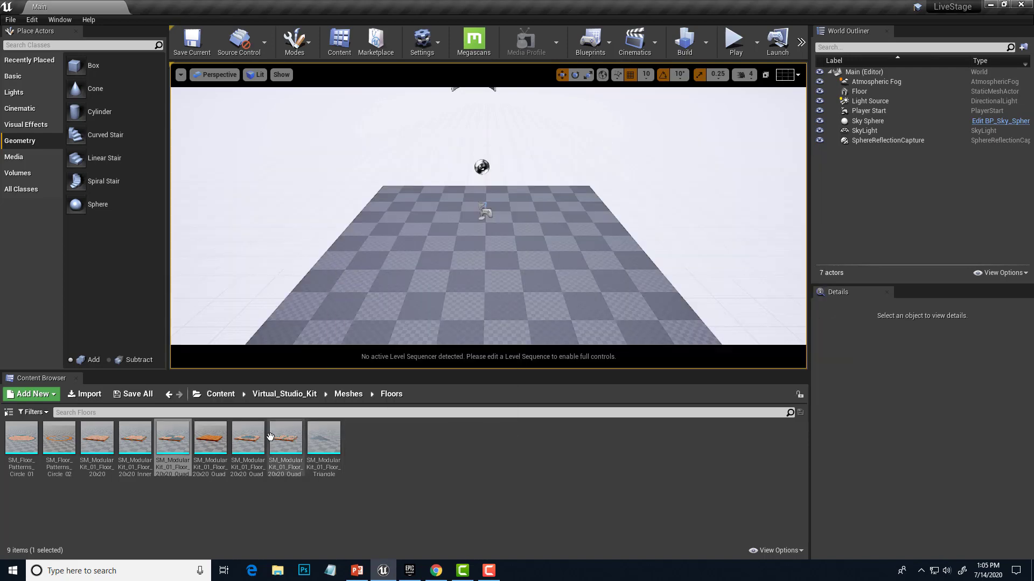
left_click(346, 395)
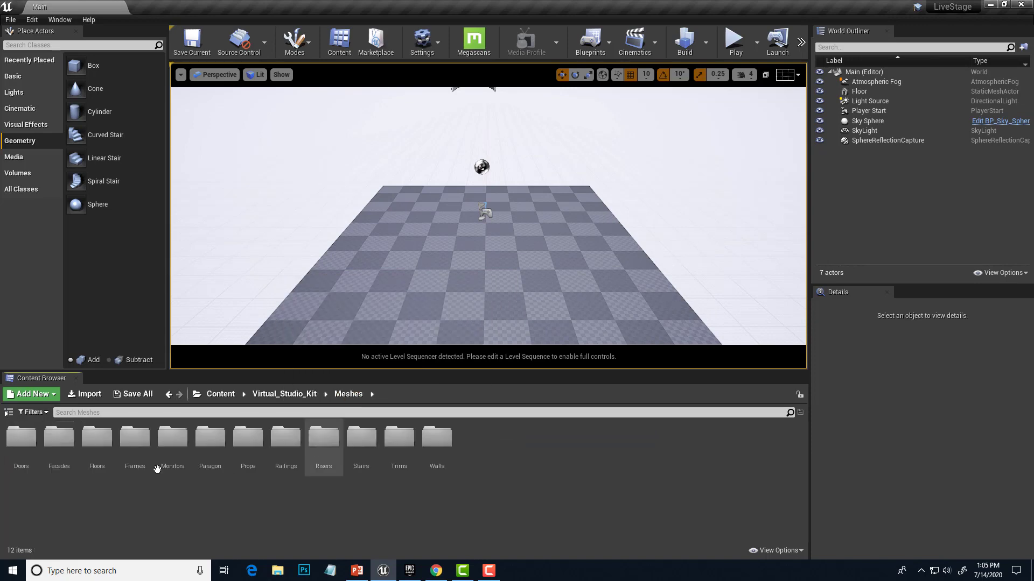
Step: Preview the Mod_Desk mesh from the Paragon folder, close its editor and return to the Meshes folder
double_click(210, 437)
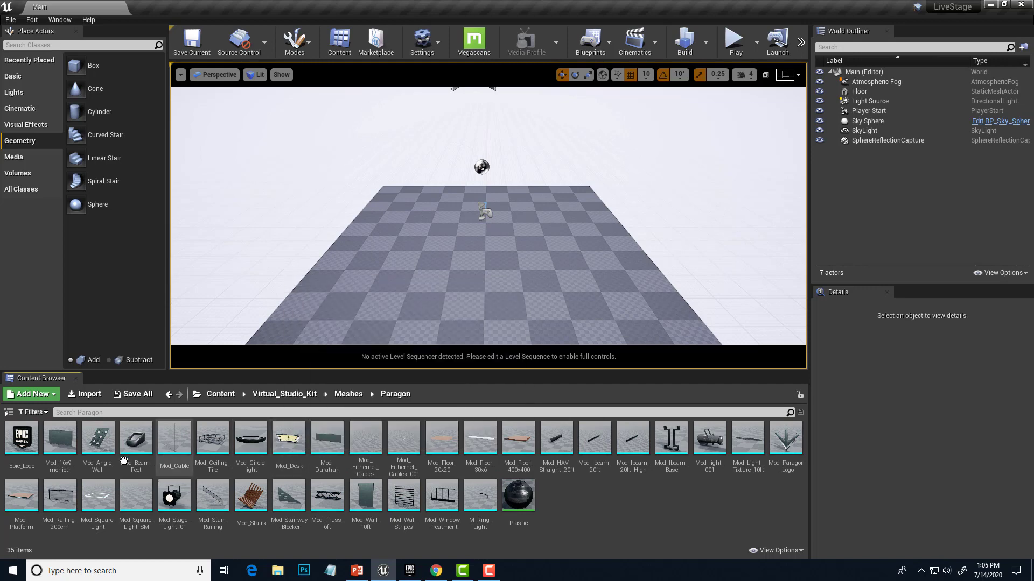
left_click(289, 439)
double_click(290, 439)
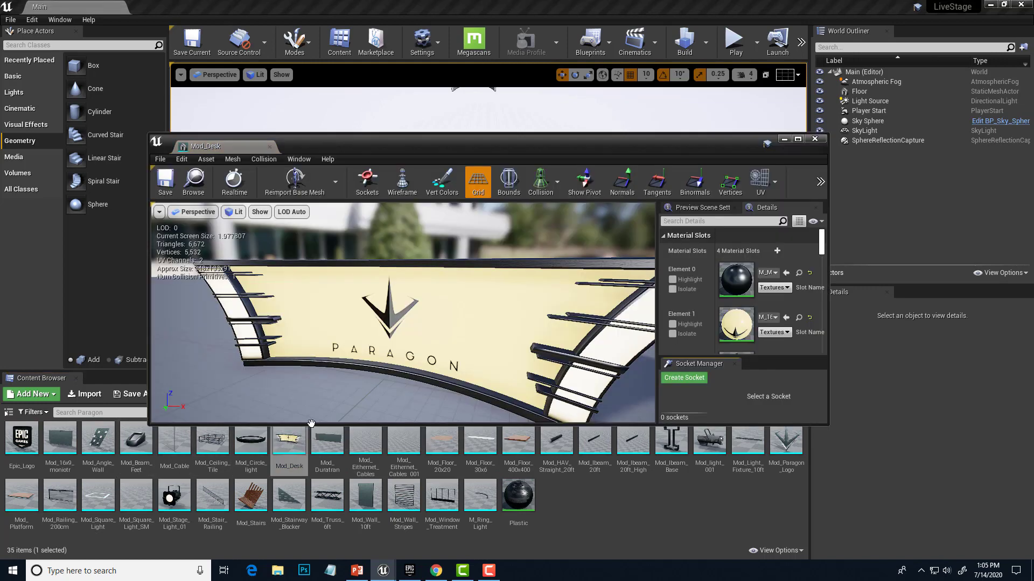
left_click(814, 138)
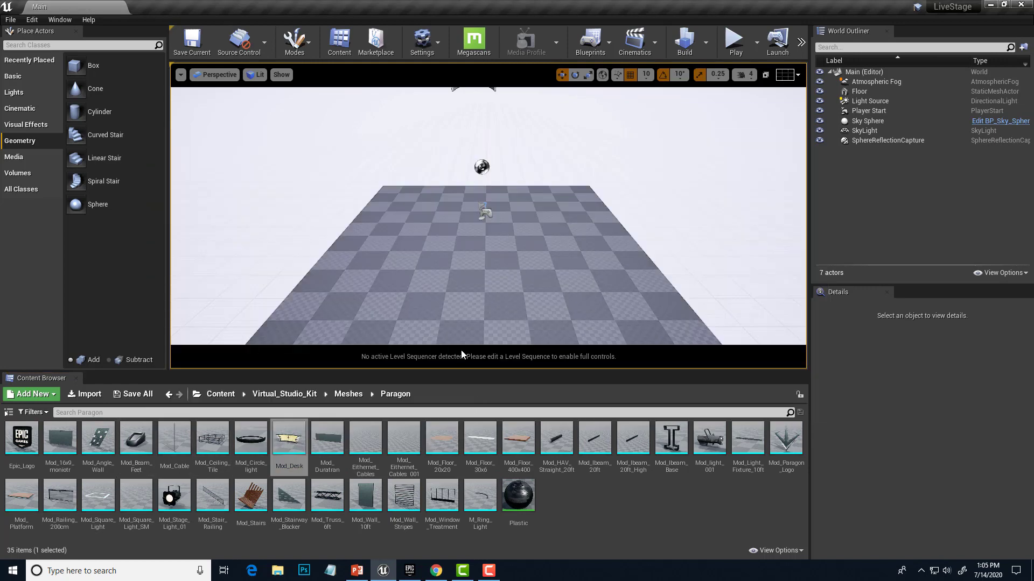
left_click(360, 396)
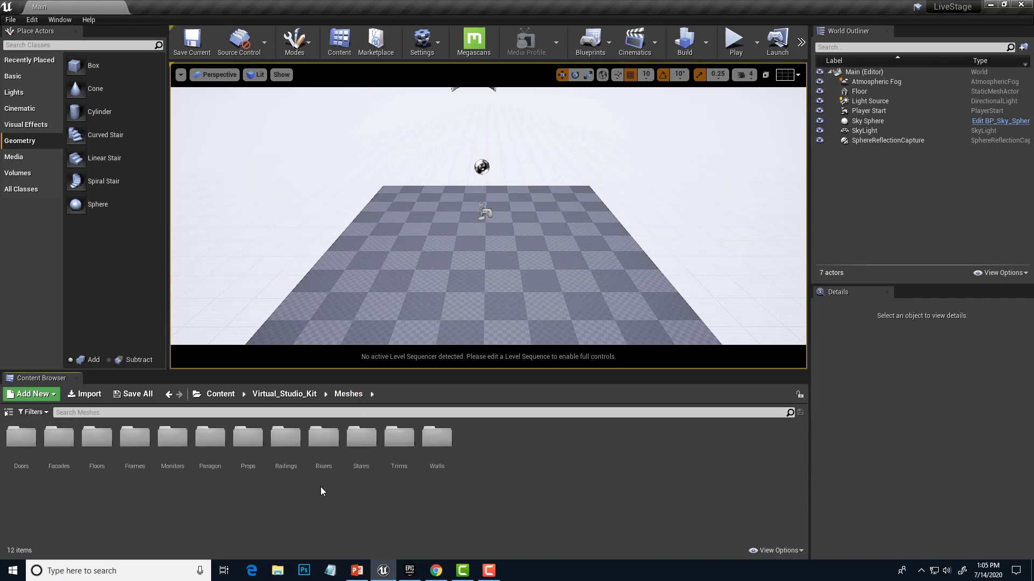
Step: Open the TrackerlessStudio level from the Virtual_Studio_Kit Maps folder and look around the studio set
left_click(283, 396)
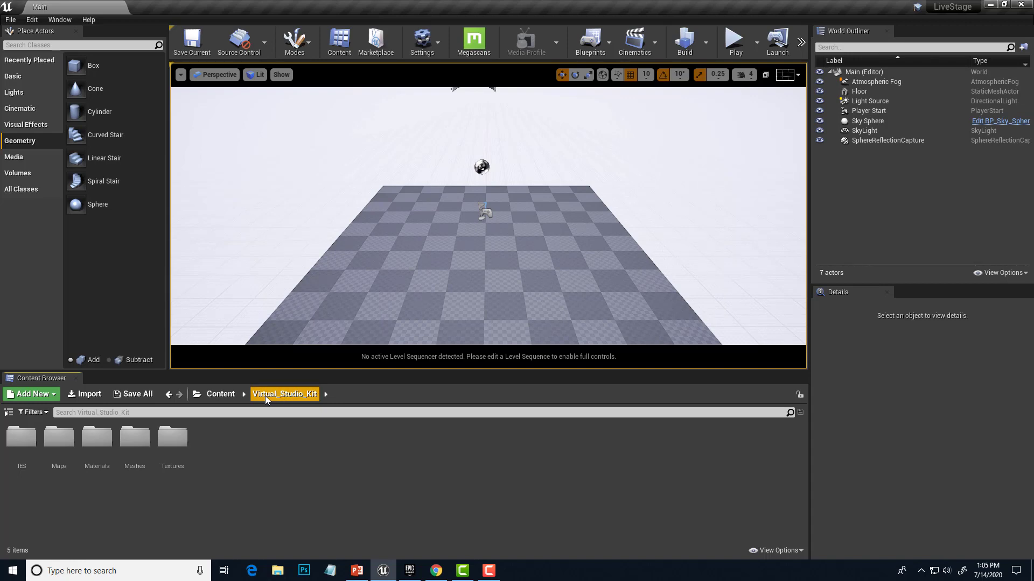
double_click(59, 438)
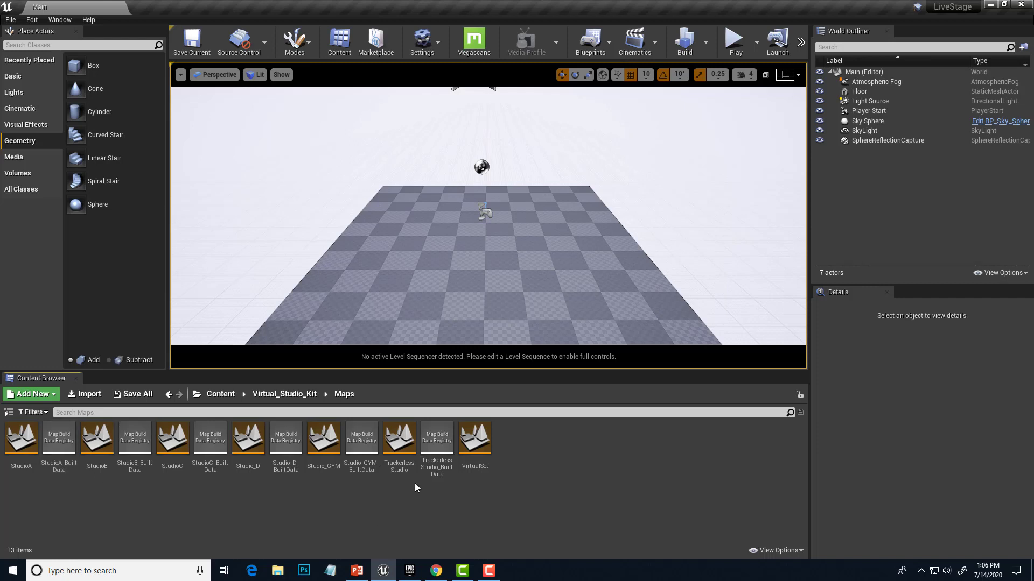
double_click(400, 443)
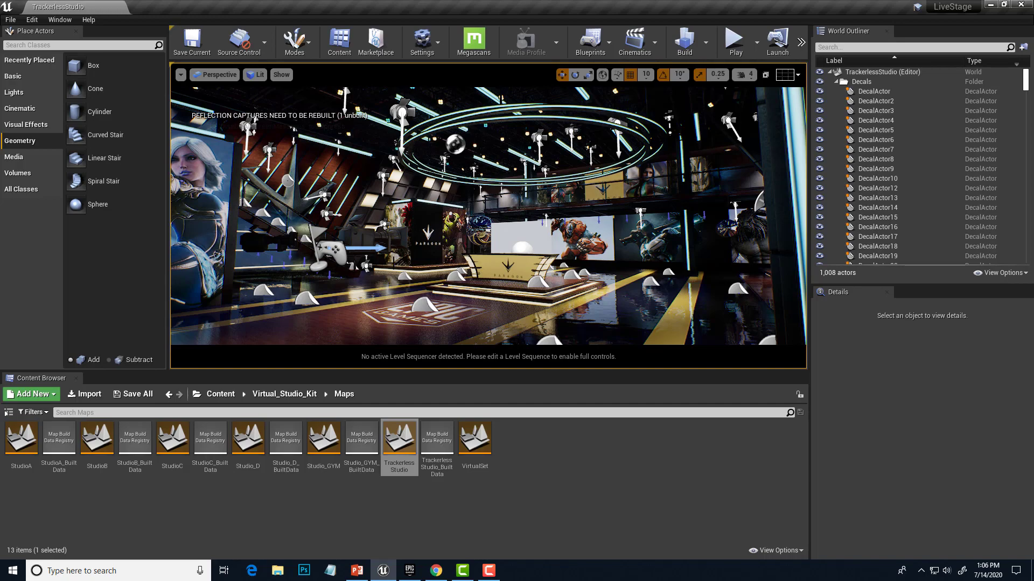
right_click_drag(489, 215, 361, 253)
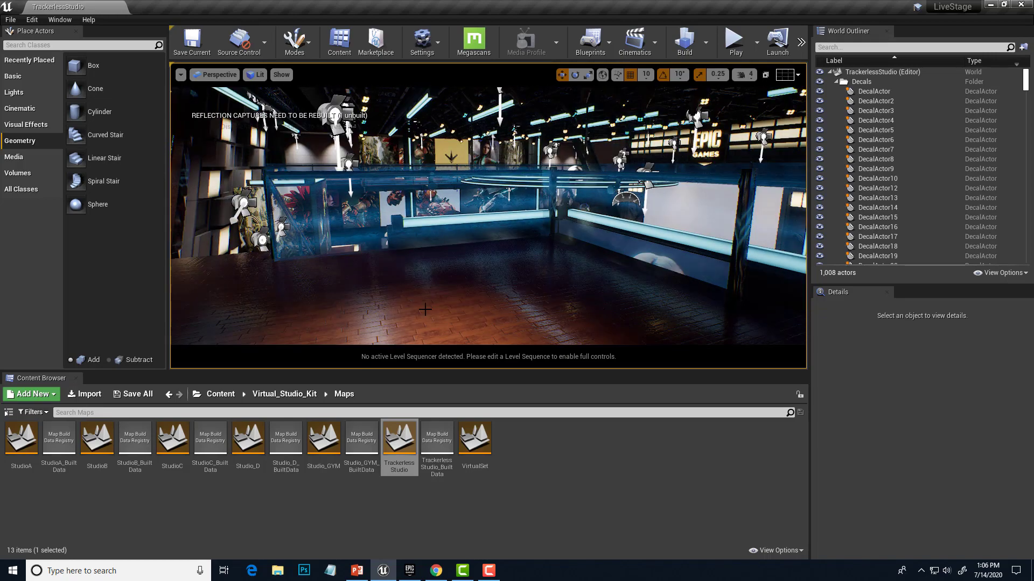
Step: Look around the TrackerlessStudio set and select two of the light decals on the floor to inspect their details
right_click_drag(425, 309, 419, 309)
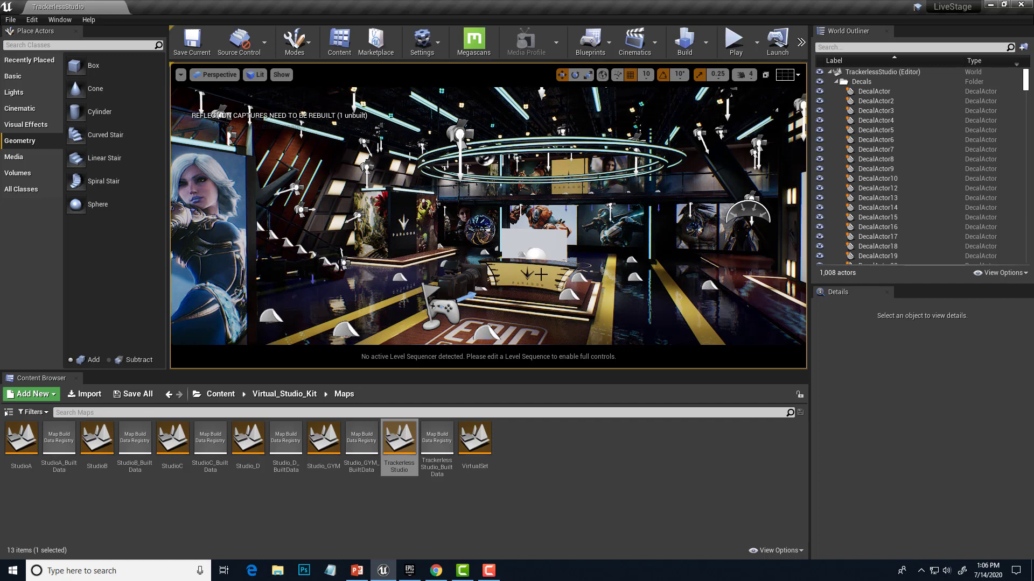
left_click(348, 329)
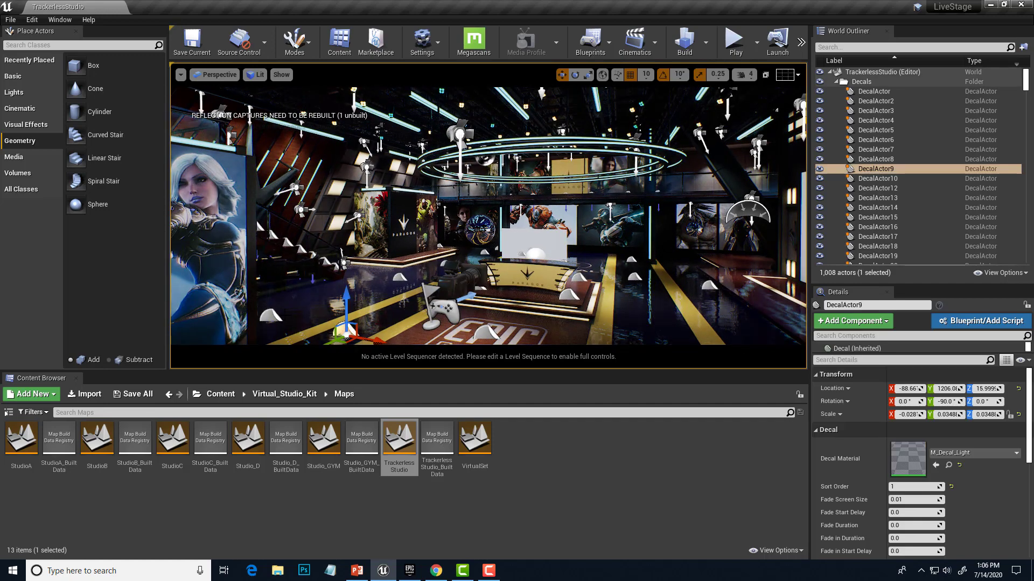
left_click(274, 316)
left_click(400, 277)
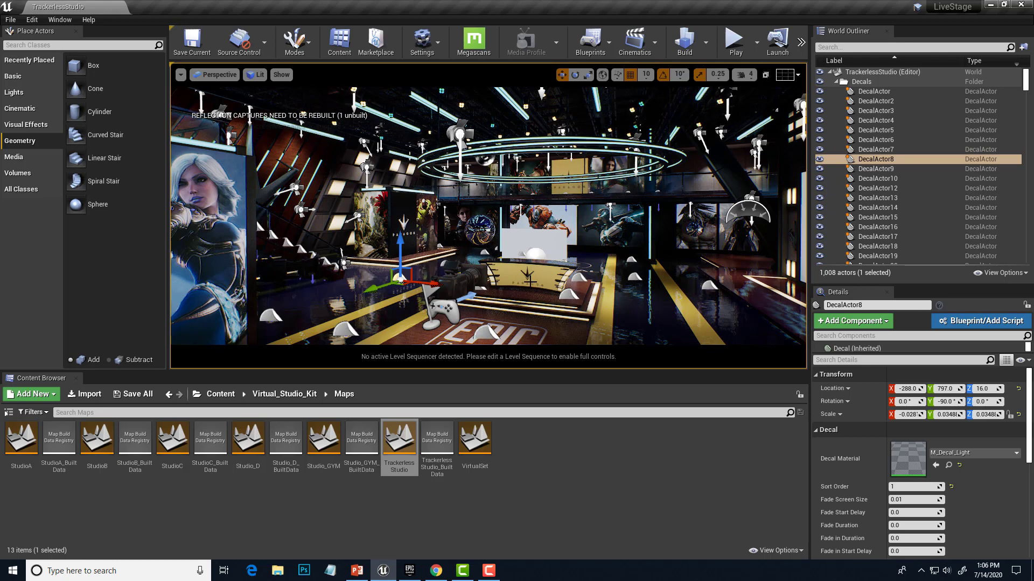
scroll(489, 216, "down", 2)
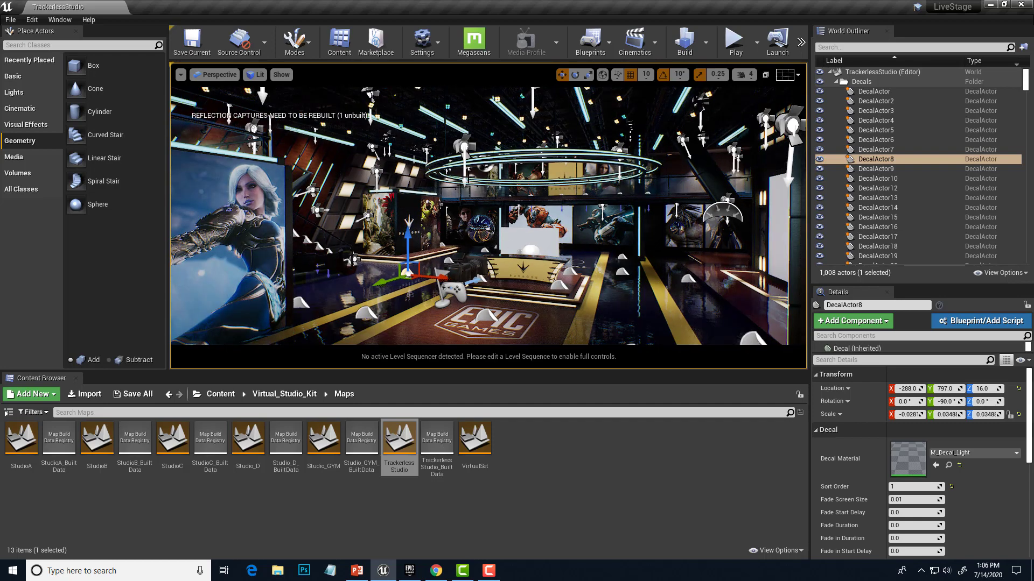
Step: Select the spotlight above the Epic Games floor logo, move it along X to about 182 and view its cone from another angle
left_click(466, 148)
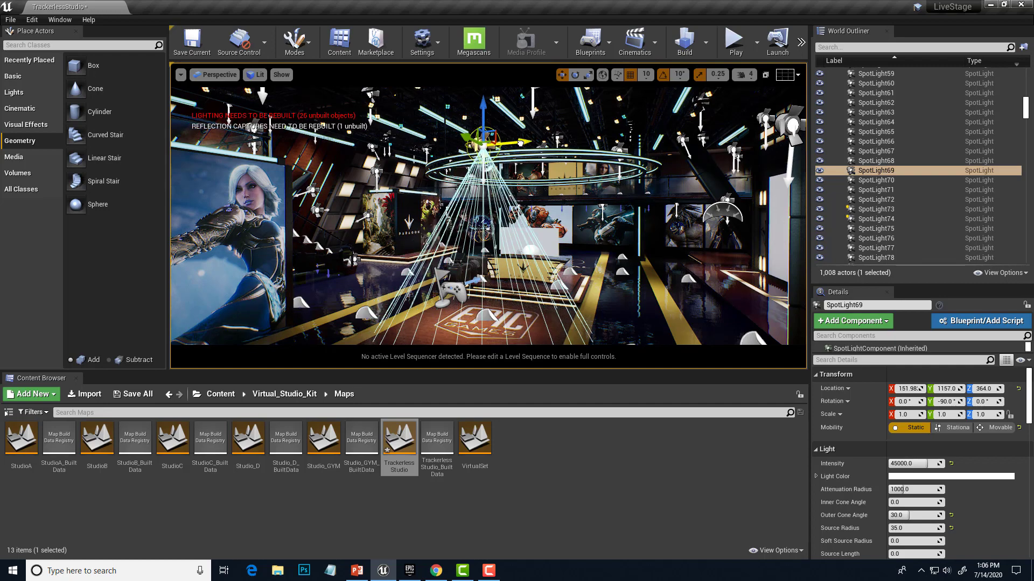
left_click_drag(498, 144, 537, 141)
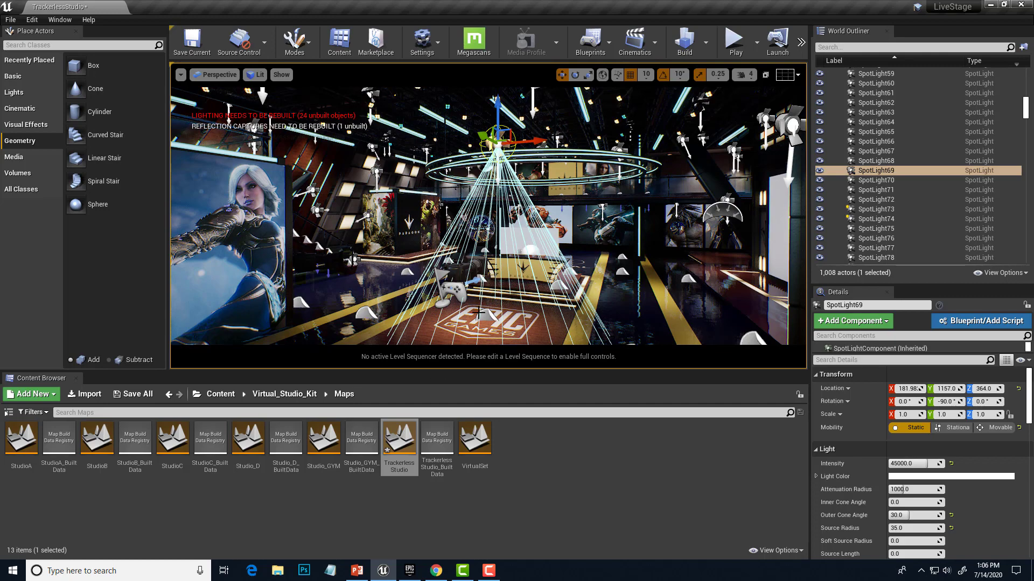
left_click_drag(479, 312, 434, 339, "alt")
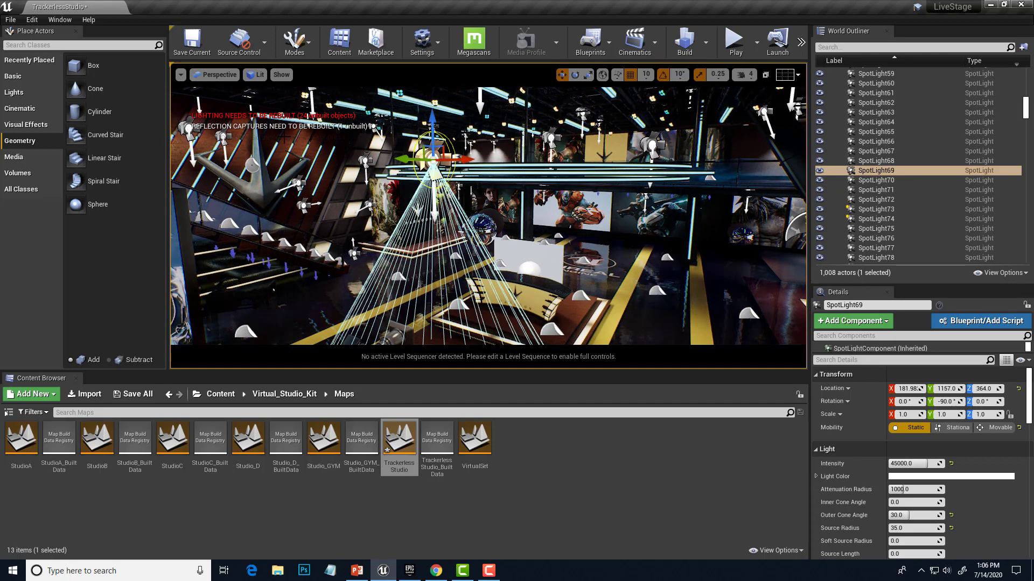
Step: Hide all sprites in the viewport and view the studio set without actor icons
left_click(282, 75)
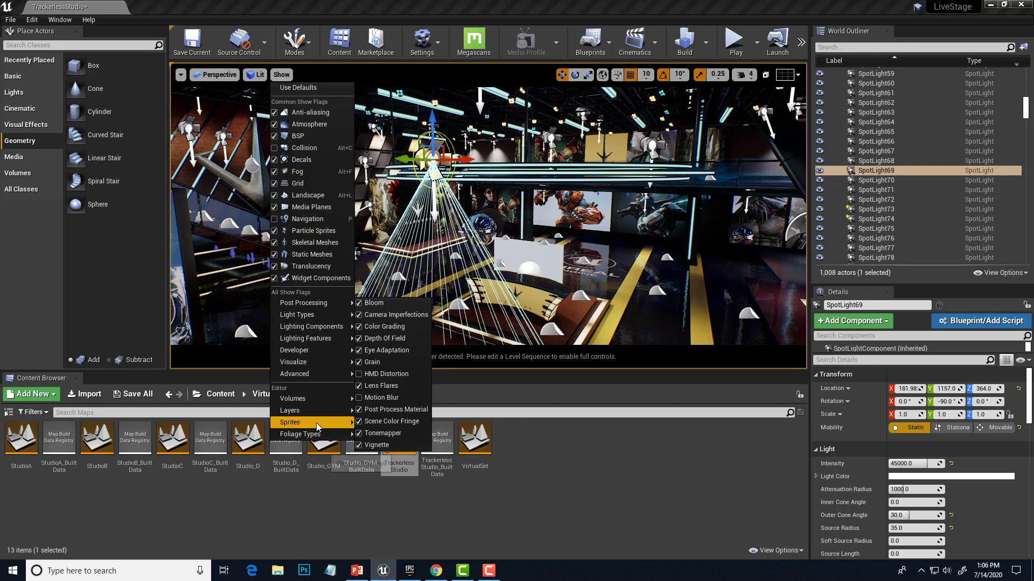
mouse_move(316, 424)
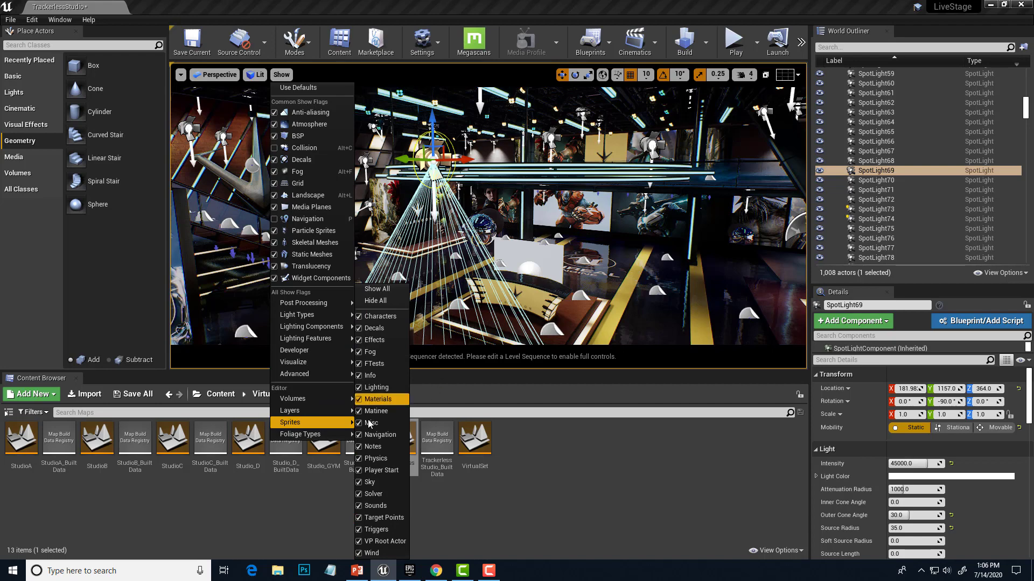
left_click(377, 299)
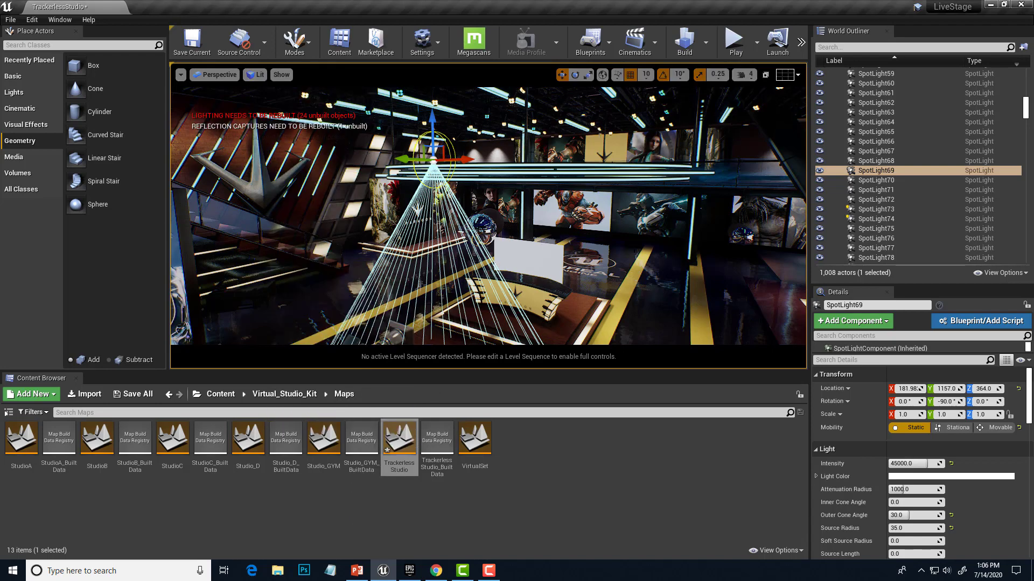
left_click(360, 283)
left_click_drag(532, 241, 566, 264, "alt")
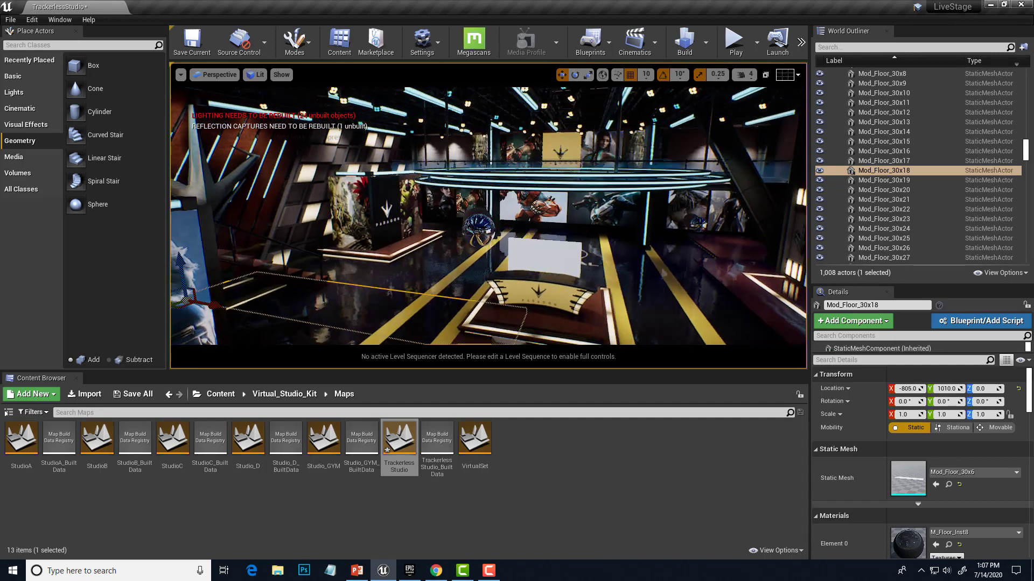
Step: Show all sprites in the viewport again and look across the studio set
left_click(281, 75)
mouse_move(293, 424)
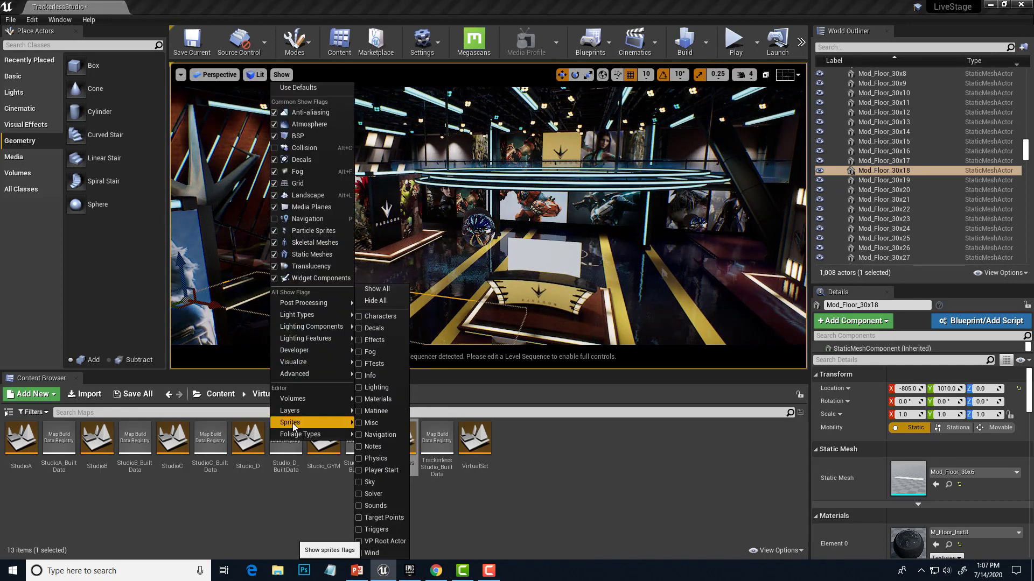
left_click(383, 290)
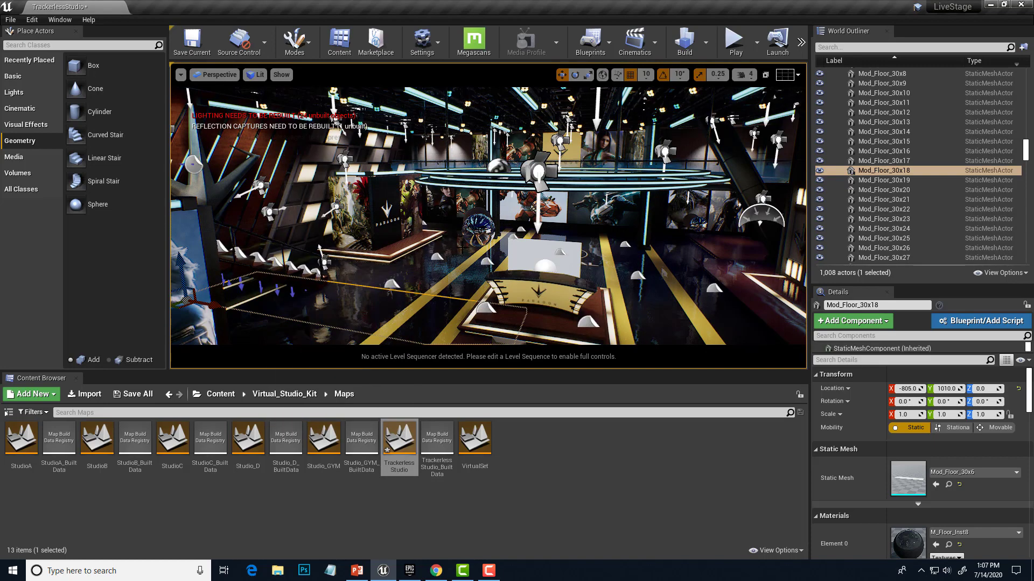
left_click_drag(382, 291, 487, 301, "alt")
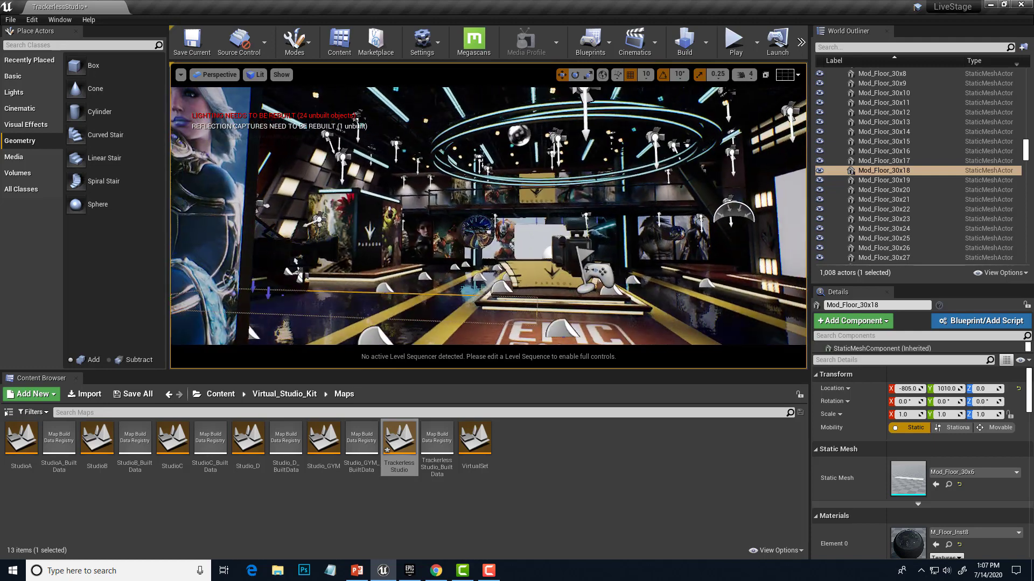
Step: Inspect the floor decals DecalActor9 and DecalActor8, and orbit around the area near the Paragon desk
left_click(381, 334)
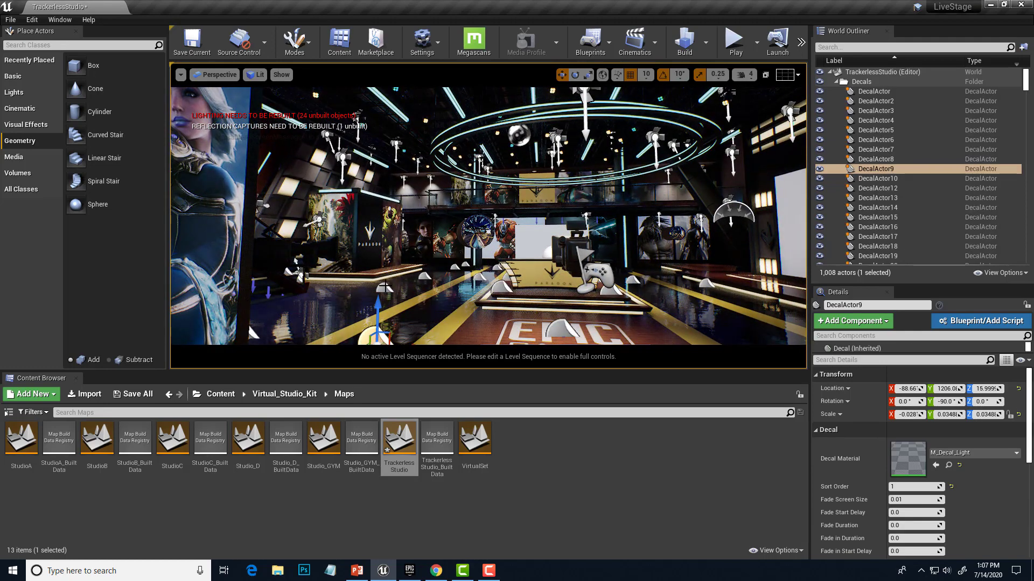
left_click(384, 287)
left_click_drag(661, 291, 759, 299, "alt")
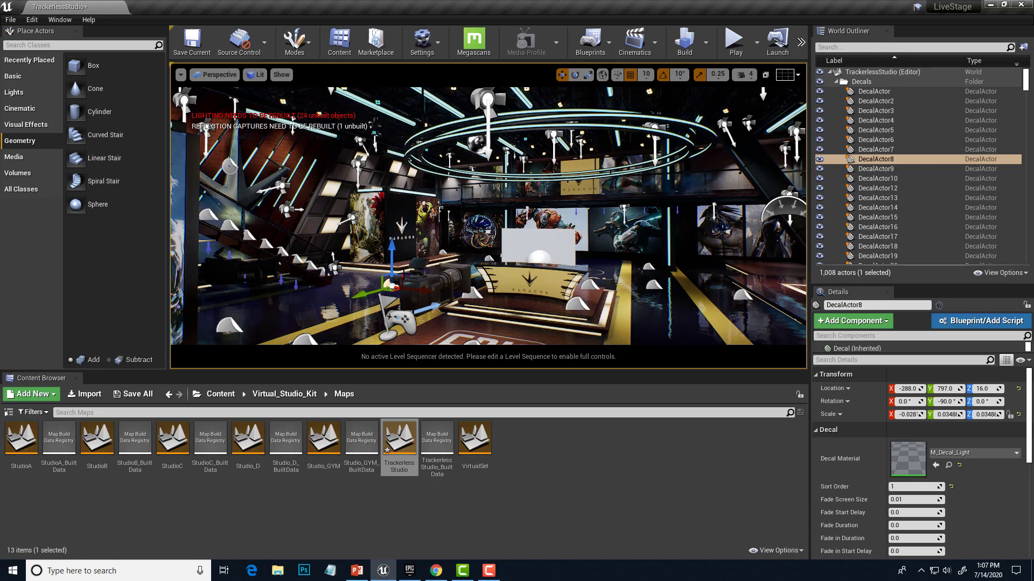
Step: Open the StudioA level from the Maps folder without saving the TrackerlessStudio changes, and look around the studio
double_click(22, 439)
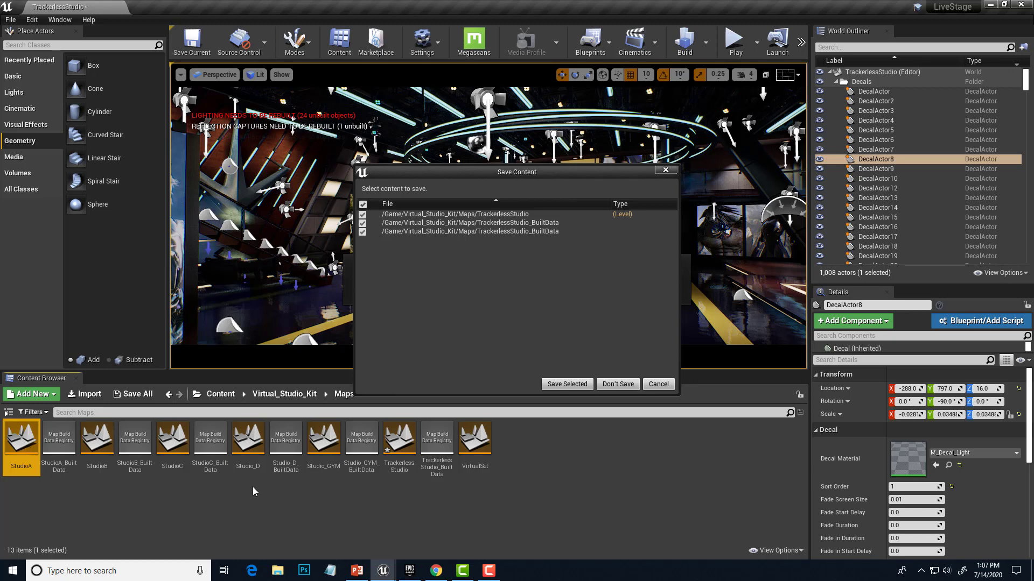
left_click(617, 385)
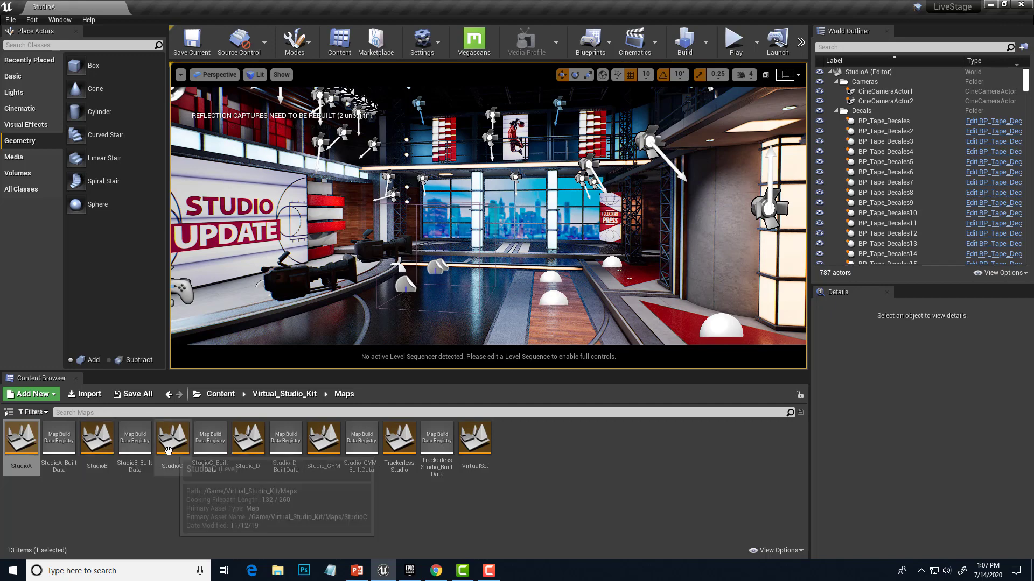
mouse_move(429, 323)
right_mouse_down()
mouse_move(429, 344)
mouse_move(428, 322)
right_mouse_up()
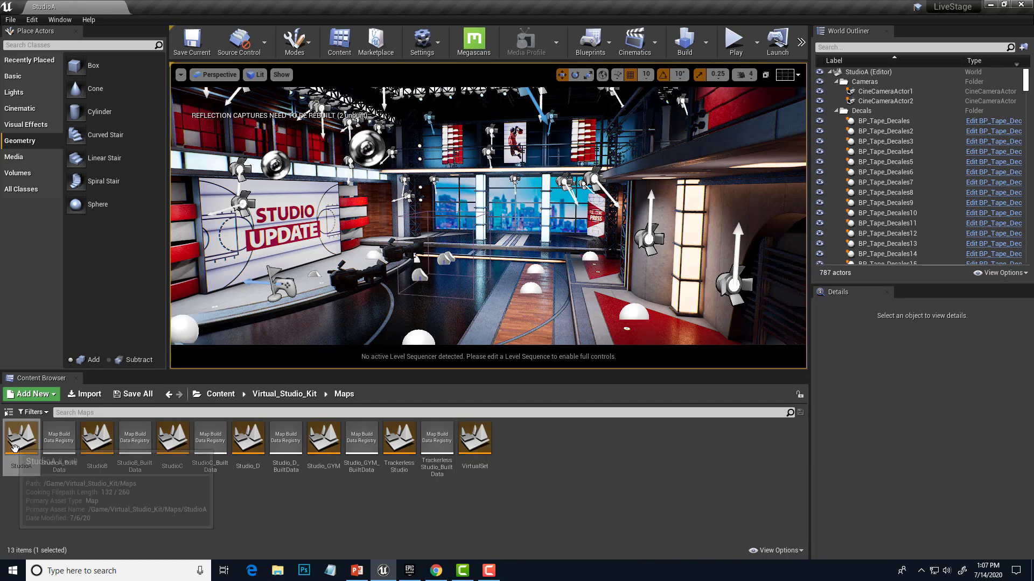
left_click_drag(389, 269, 391, 312, "alt")
right_click_drag(450, 270, 508, 252)
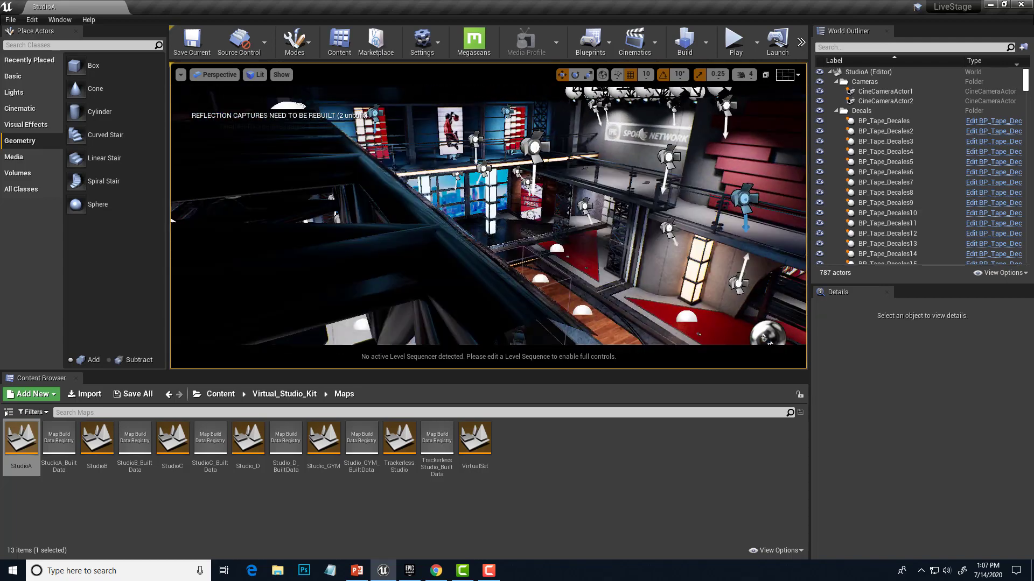
Step: Select the red slatted facade beside the Epic Games wall logo, focus on it and view the wall from the front
left_click(754, 154)
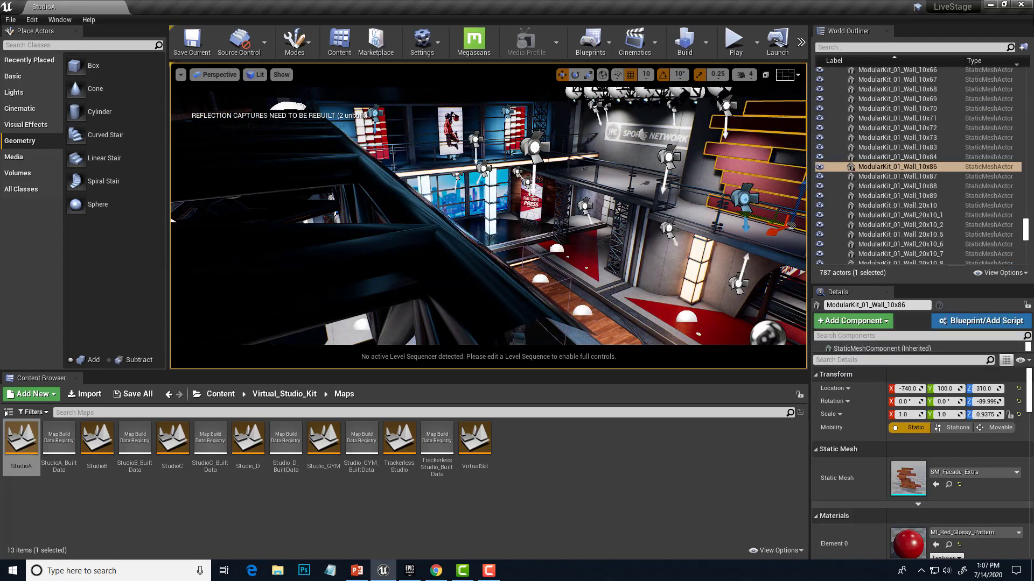
key("f")
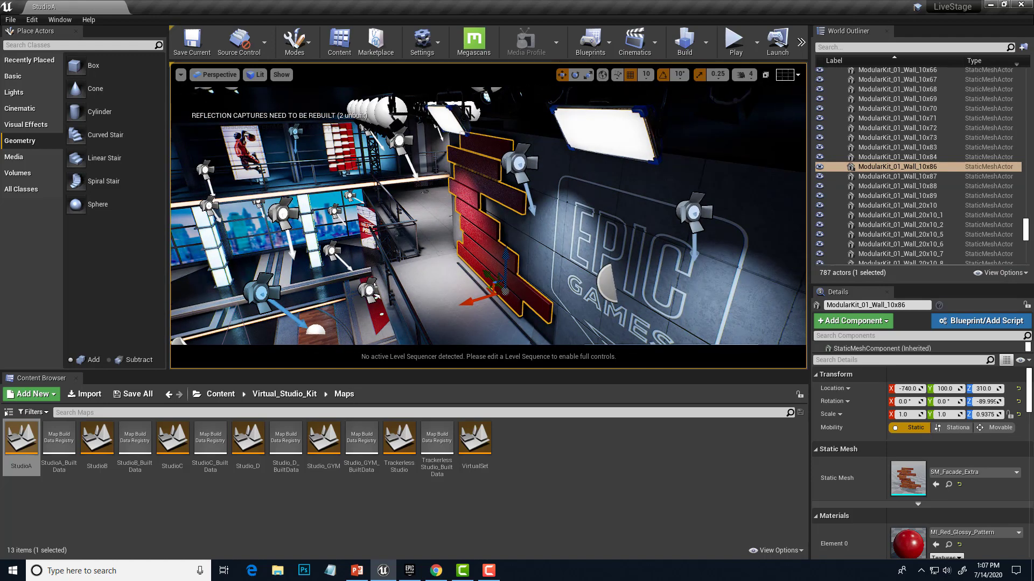
left_click_drag(532, 267, 647, 249, "alt")
right_click_drag(532, 267, 517, 267)
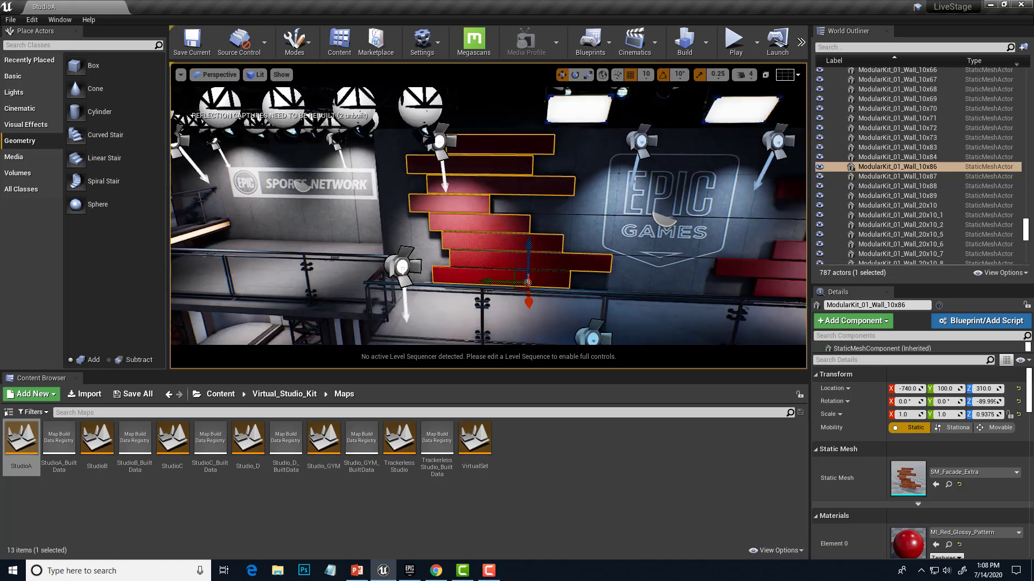
middle_click_drag(517, 267, 646, 276)
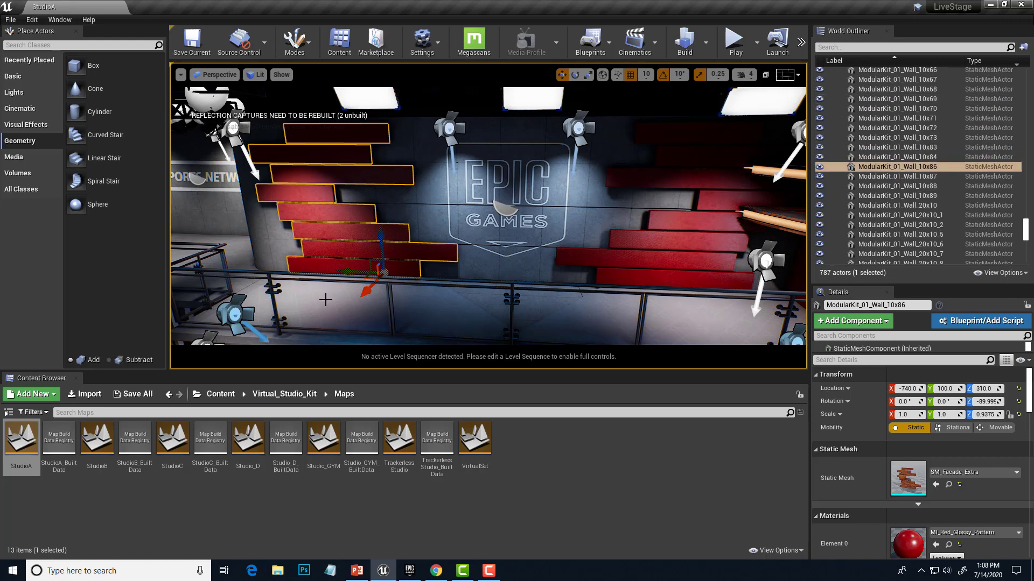
Step: Select the grouped side wall and the concrete logo wall for comparison, and reselect the red facade ModularKit_01_Wall_10x86
left_click(210, 216)
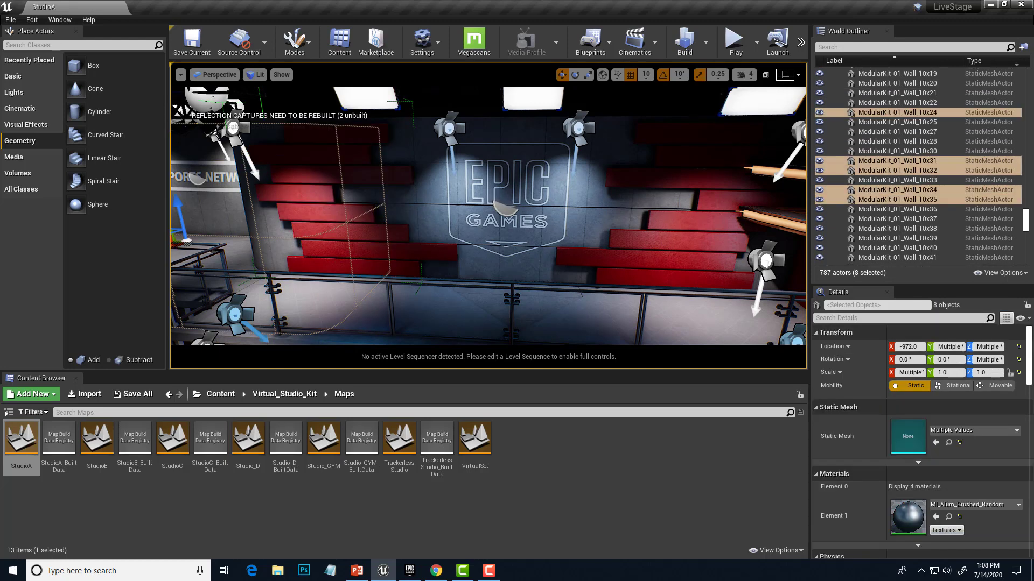
left_click(530, 265)
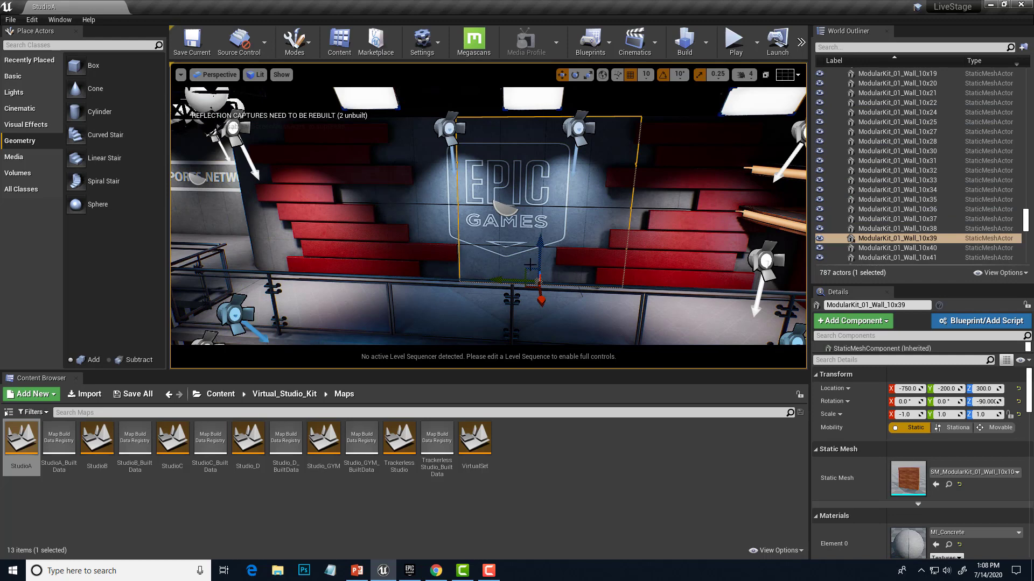
left_click(316, 214)
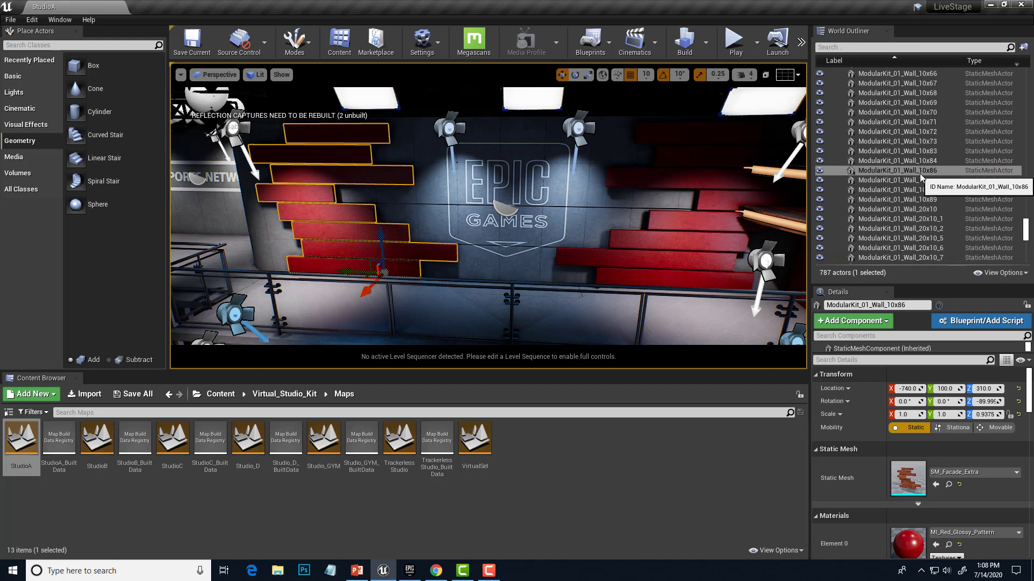
left_click(895, 172)
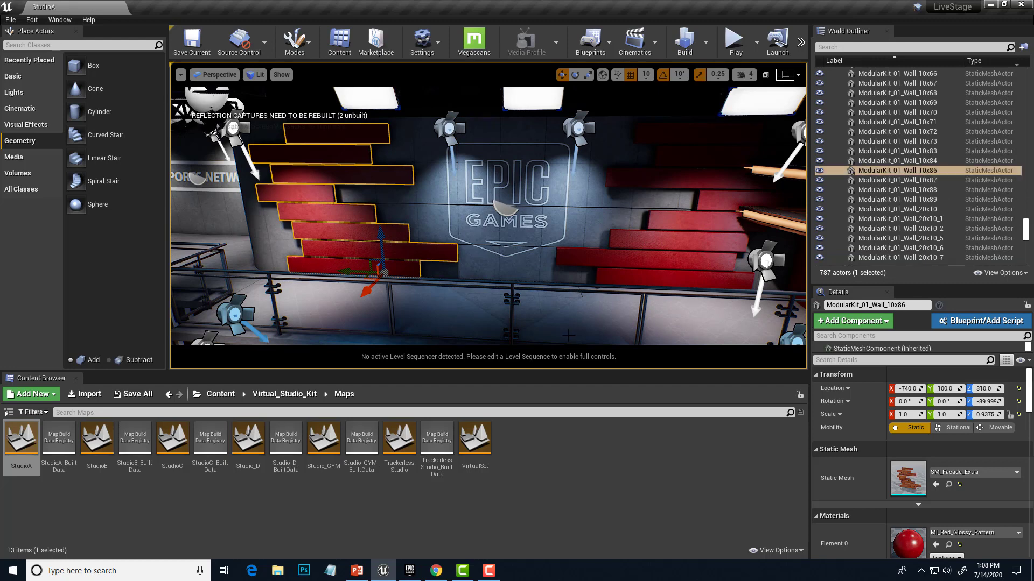
Step: Check the kit's Meshes/Walls folder, open Meshes/Facades and select the SM_Facade_Extra mesh used by the red facade
left_click(299, 394)
double_click(136, 439)
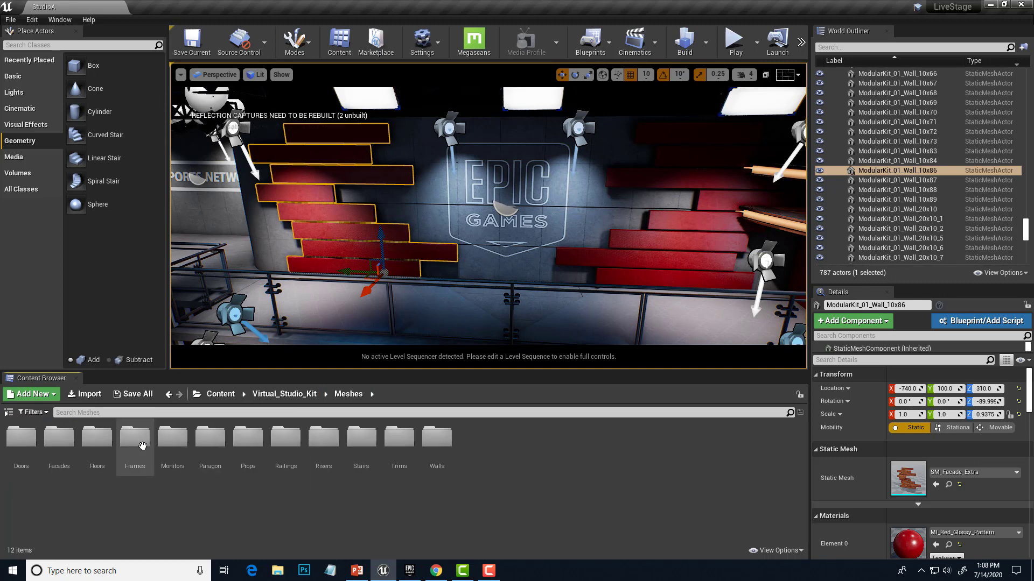
double_click(438, 441)
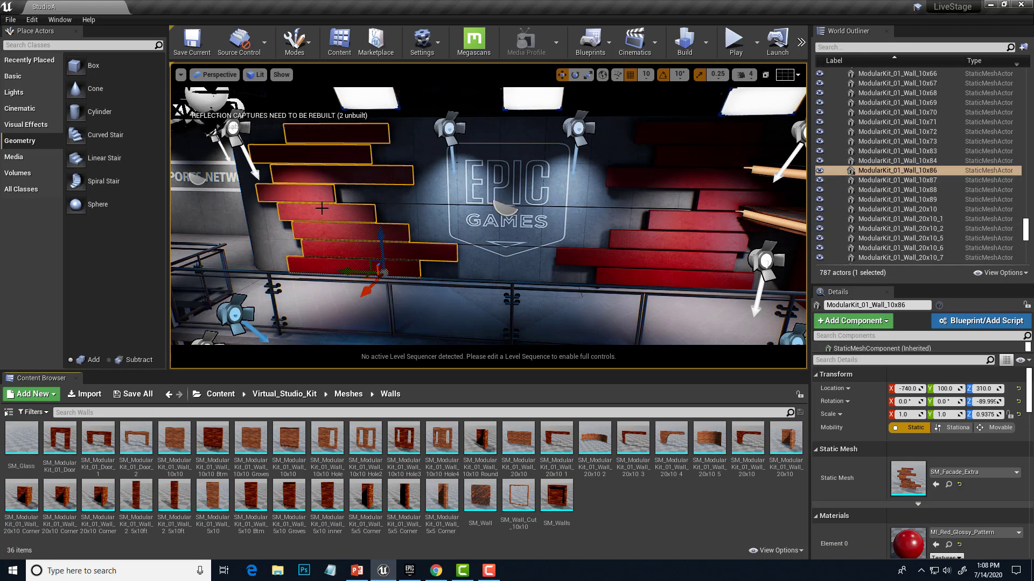
left_click(349, 395)
double_click(58, 439)
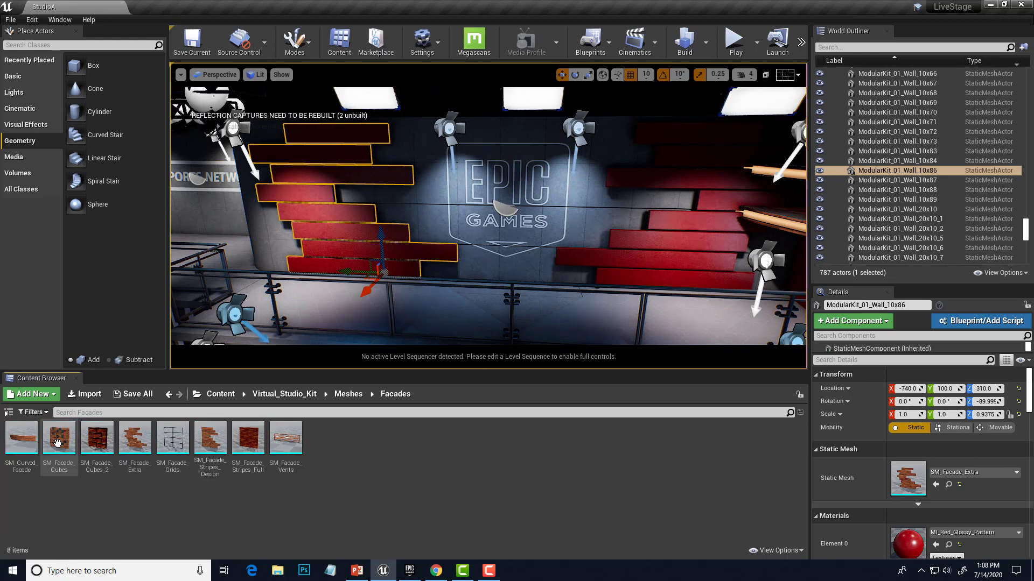
left_click(135, 439)
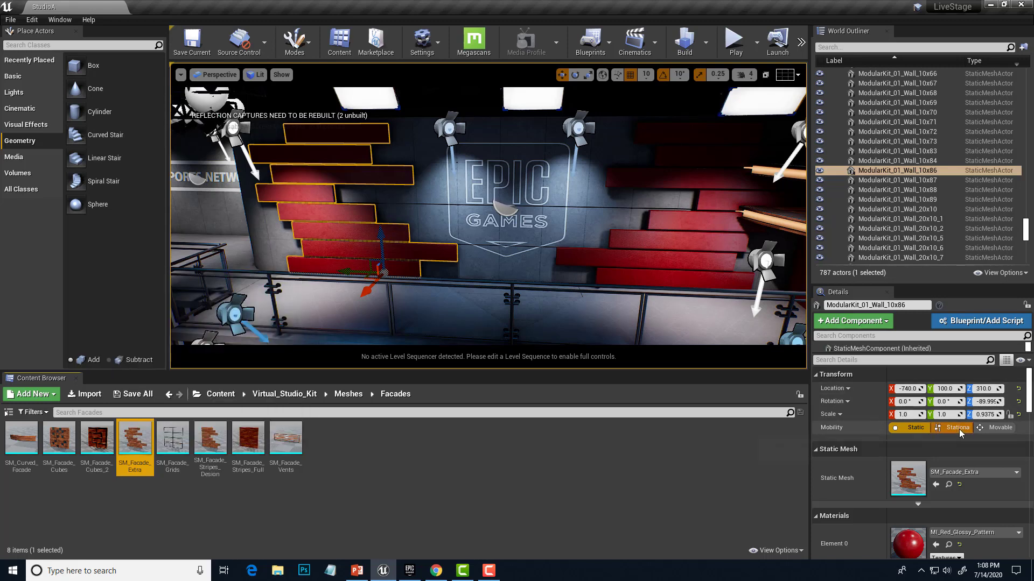
Step: Examine the static mesh and material assigned to the selected red facade, comparing it with the matching facade across the logo
scroll(961, 434, "down", 2)
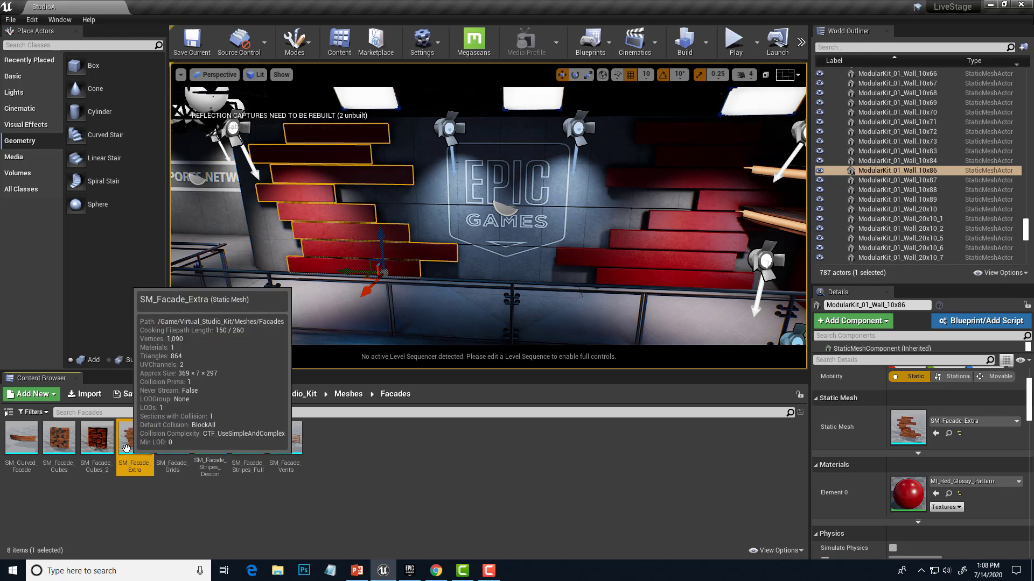
left_click(701, 229)
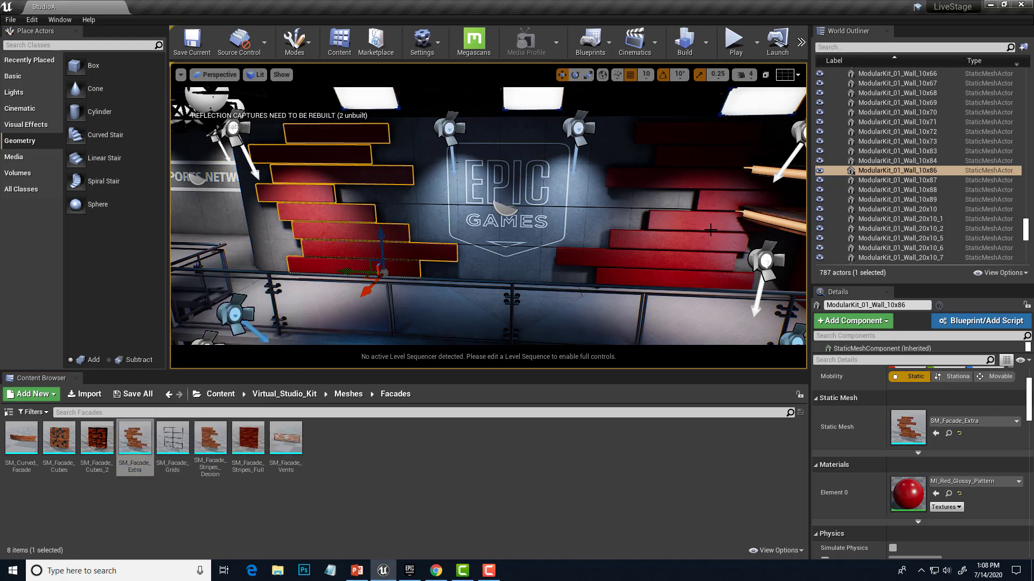
left_click(360, 234)
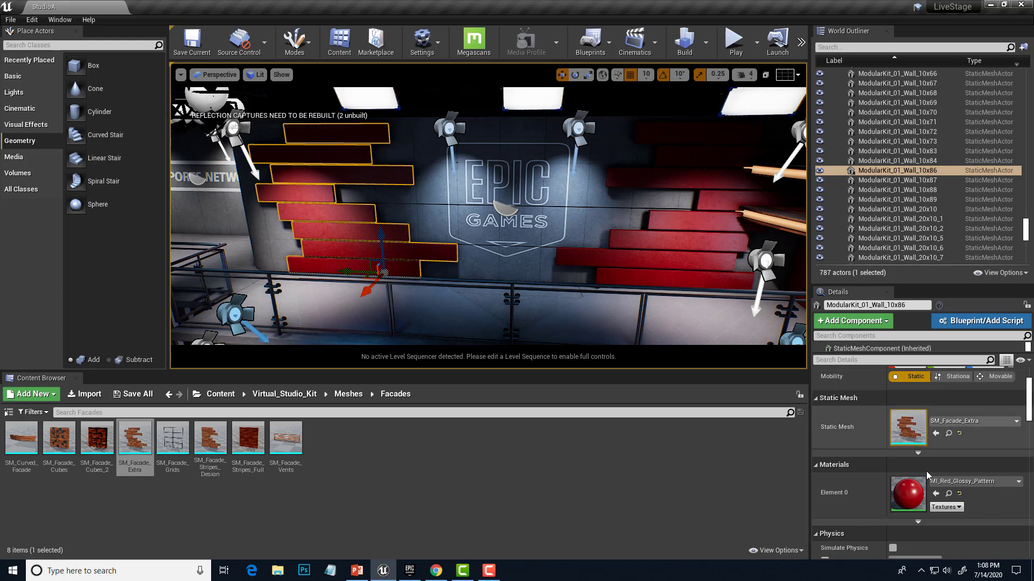
Step: Switch the transform gizmo to local space for the selected red facade and view the Epic Games logo wall from the front
mouse_move(1027, 412)
left_mouse_down()
mouse_move(1027, 501)
mouse_move(1027, 399)
left_mouse_up()
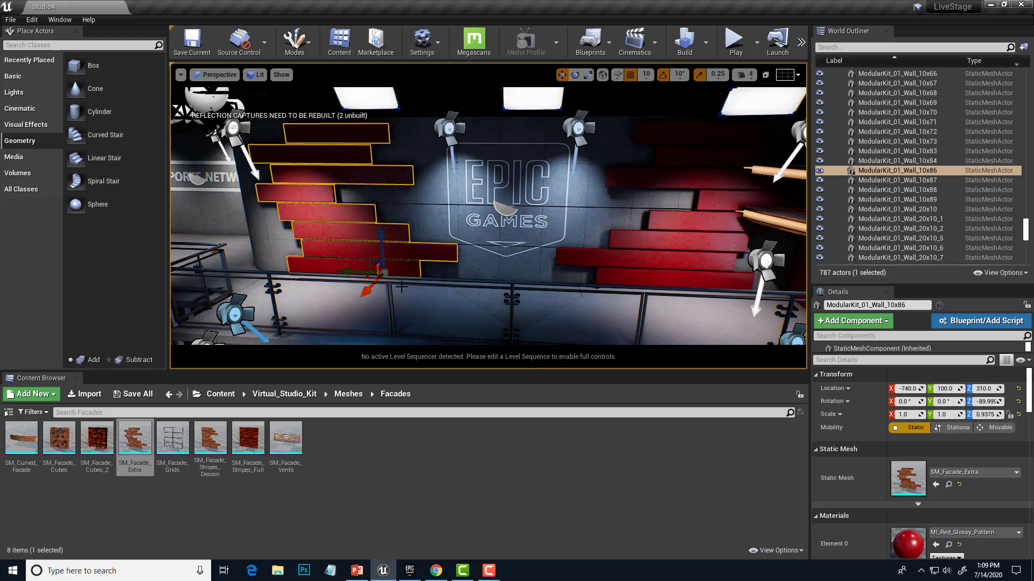
left_click_drag(489, 215, 377, 221, "alt")
right_click_drag(488, 216, 544, 220)
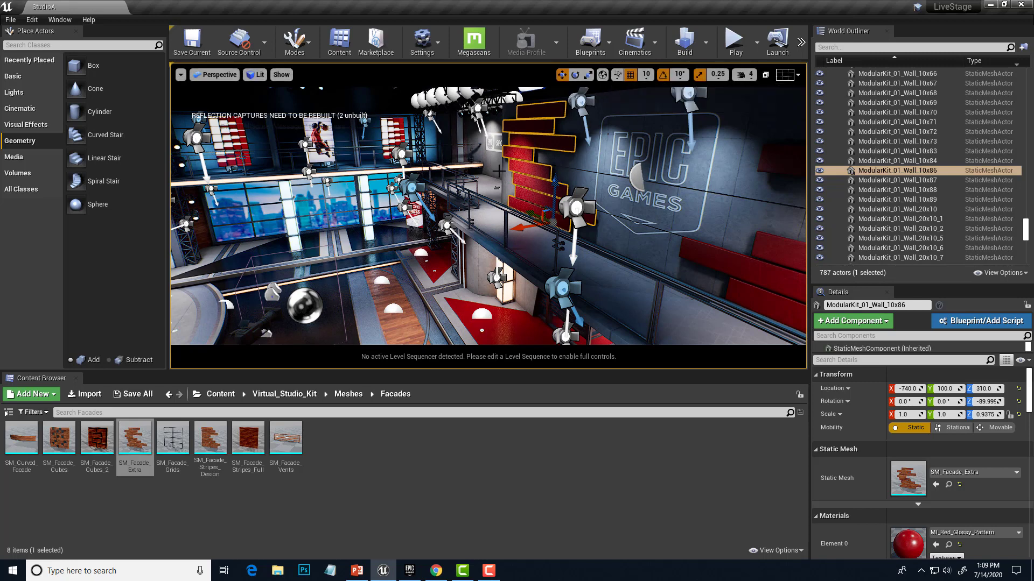
left_click(602, 75)
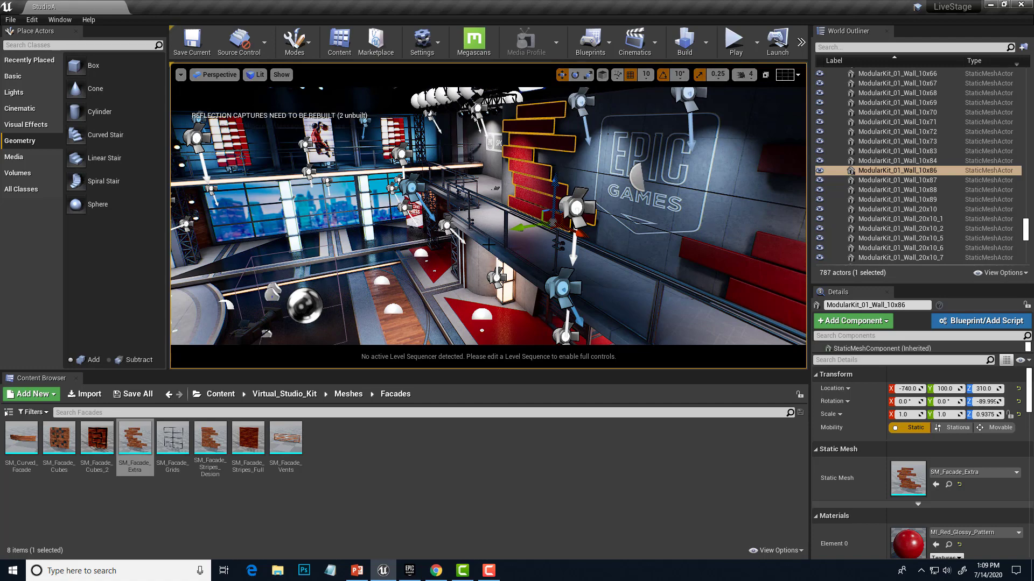
key("f")
right_click_drag(474, 248, 499, 235)
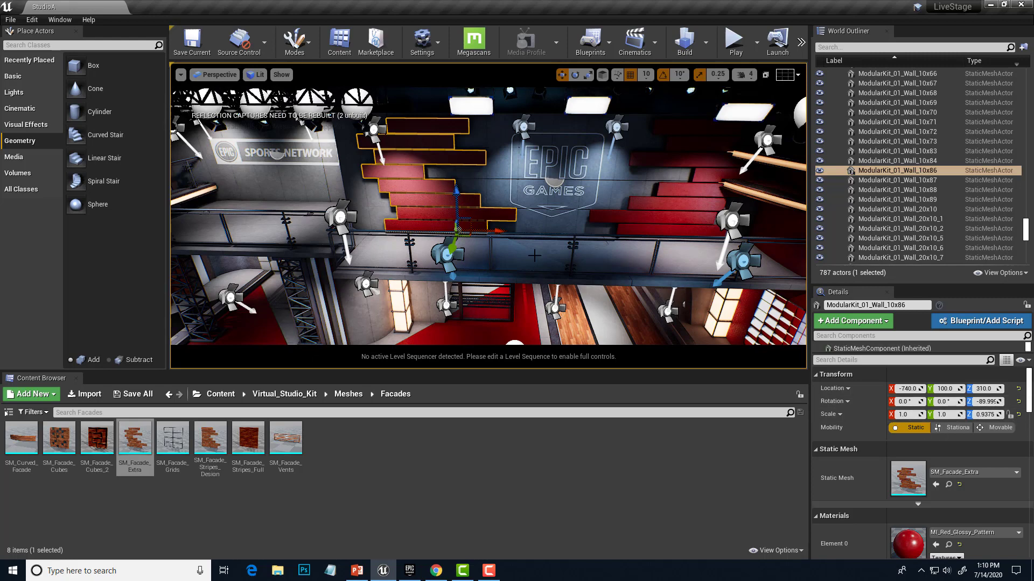
Step: Compare the transform scale of the two mirrored red facades on either side of the Epic Games logo, ending with ModularKit_01_Wall_10x87 selected
left_click(678, 218)
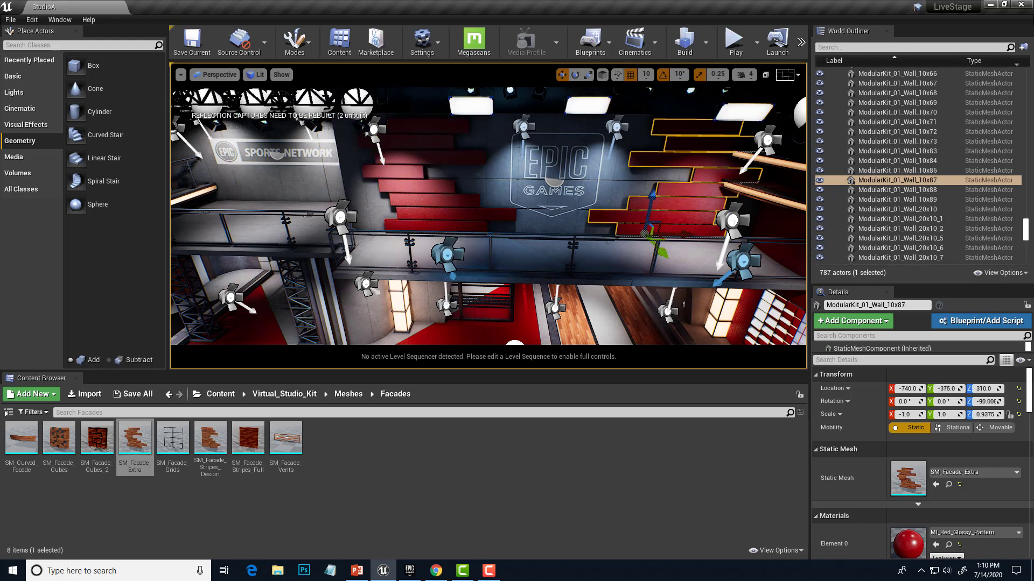
left_click_drag(910, 415, 904, 414)
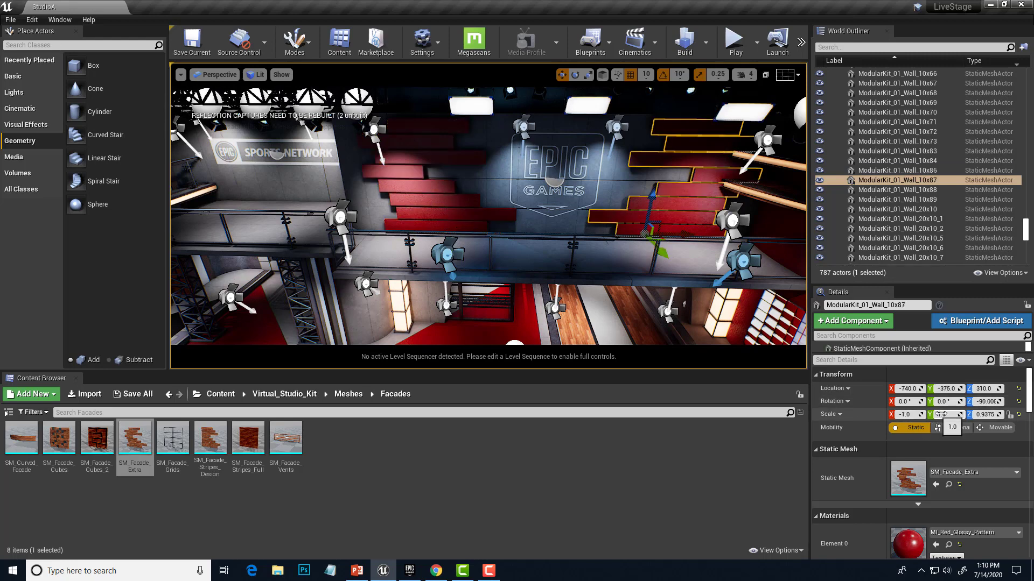
left_click(419, 195)
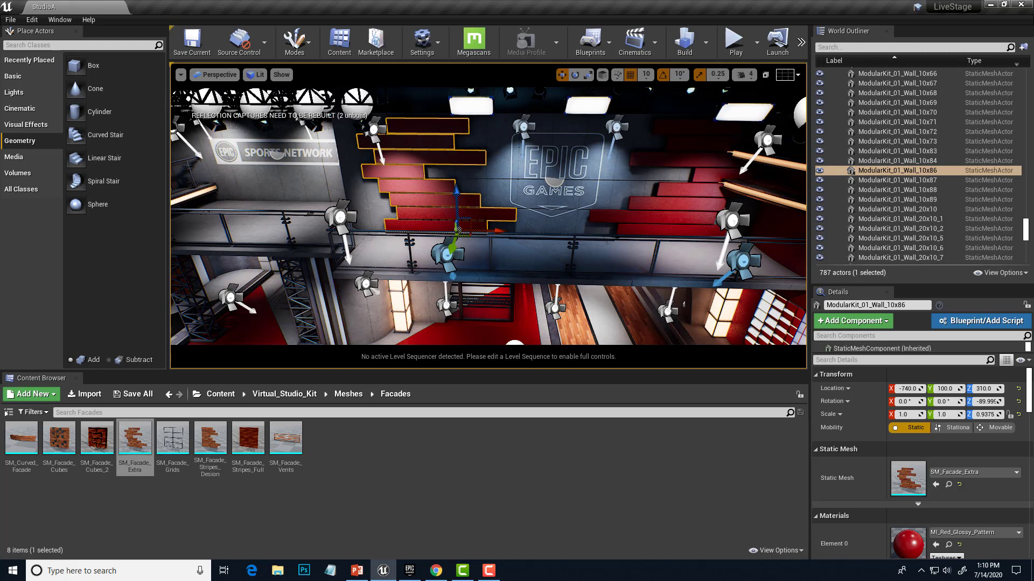
left_click(668, 232)
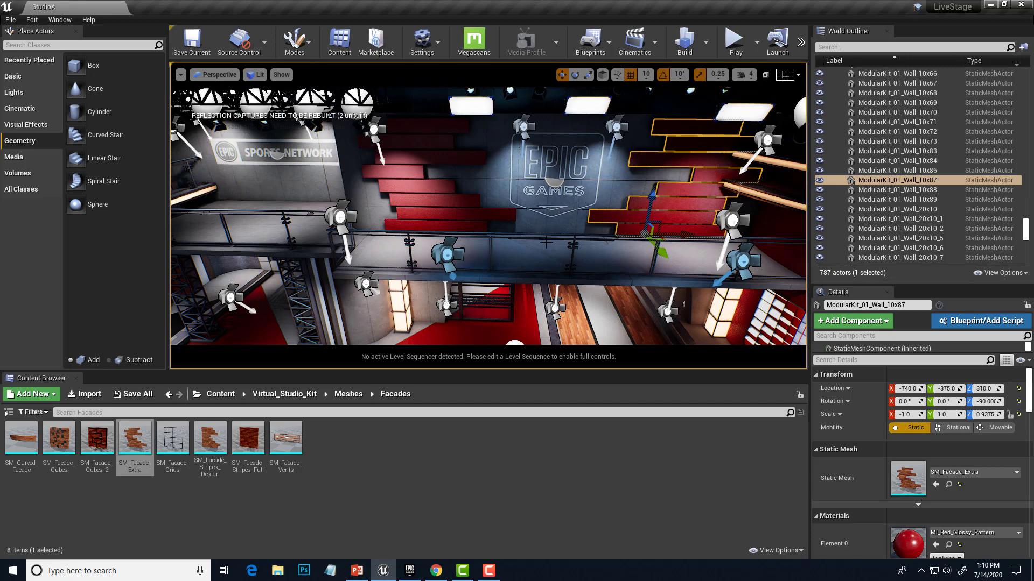
right_click_drag(538, 268, 509, 302)
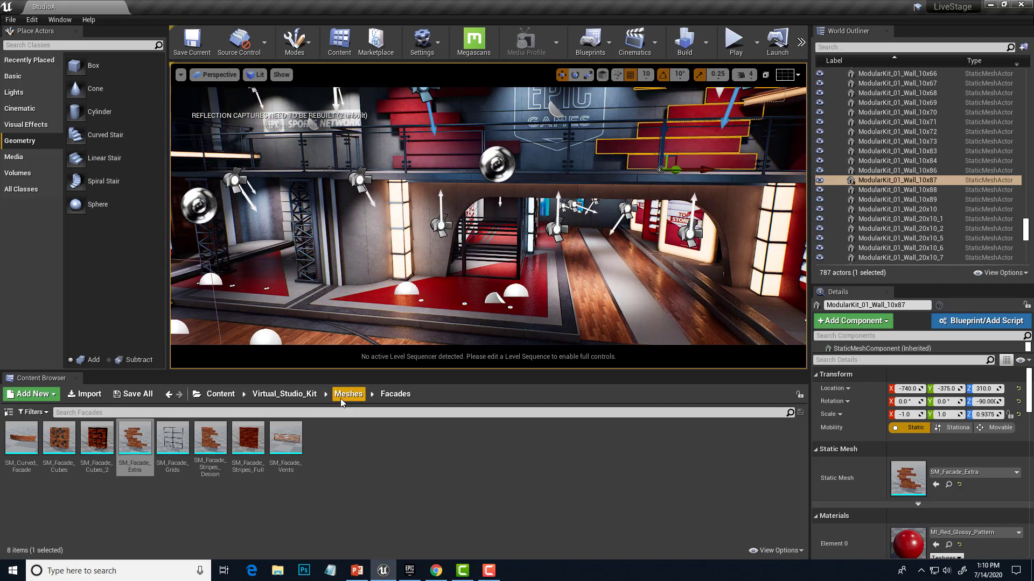